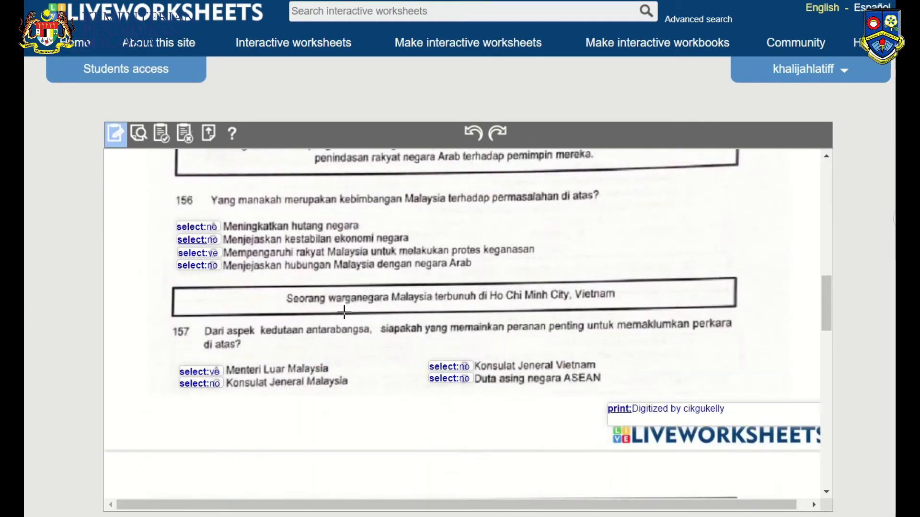
- Add a text box beside the first statement box above question 151 containing "print: sila jawab semua soalan"
scroll(345, 312, up, 12)
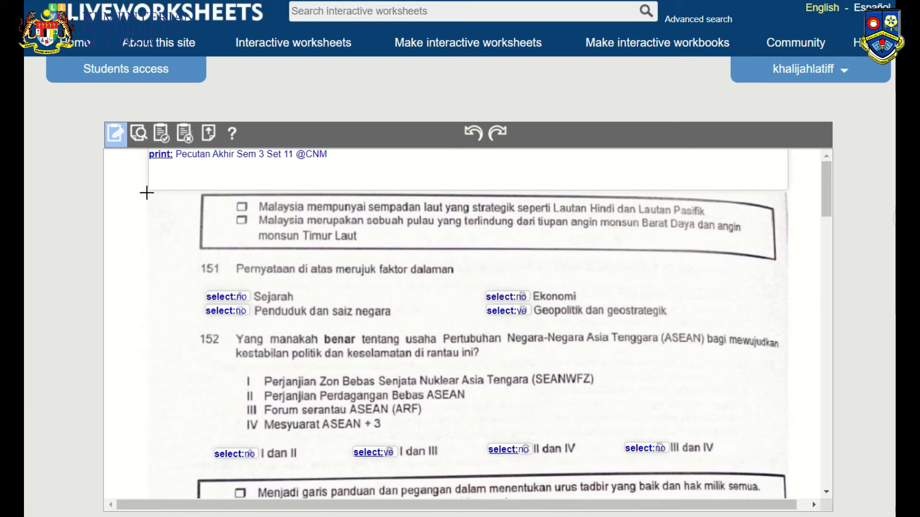
drag(146, 194, 201, 256)
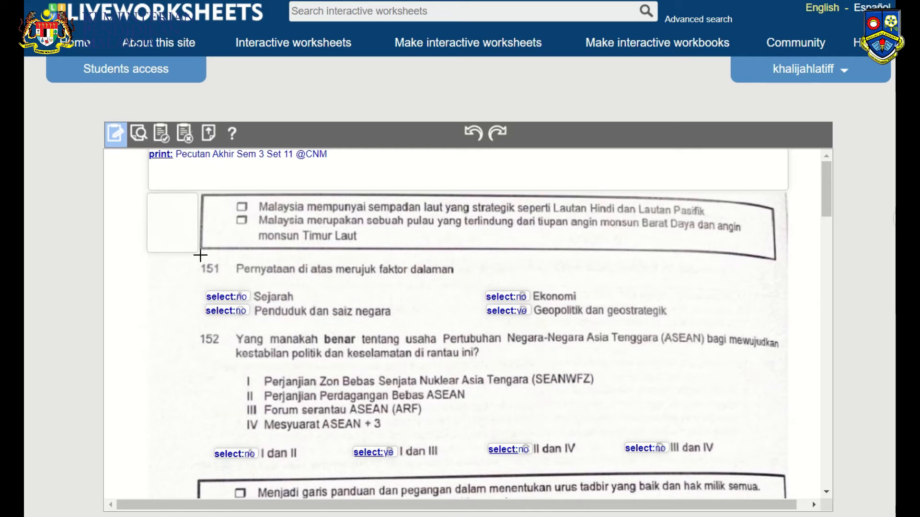
click(163, 206)
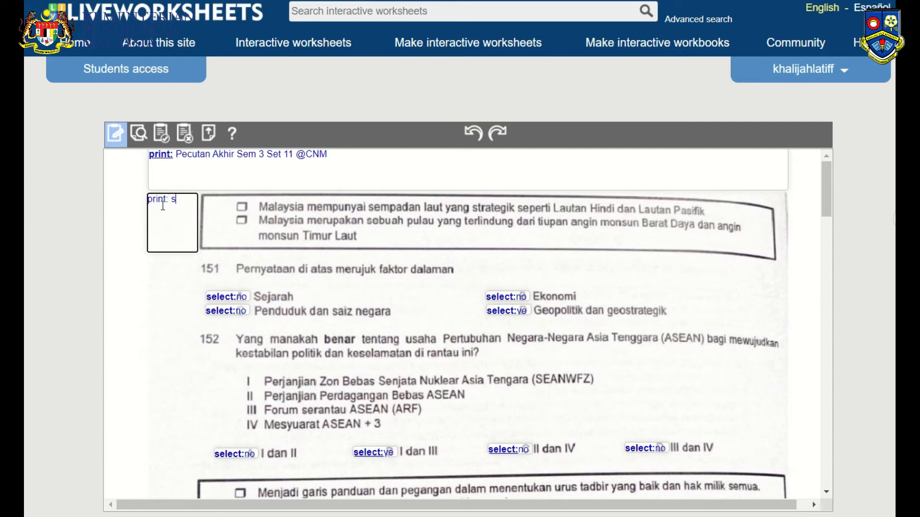
text(wab semua soalan)
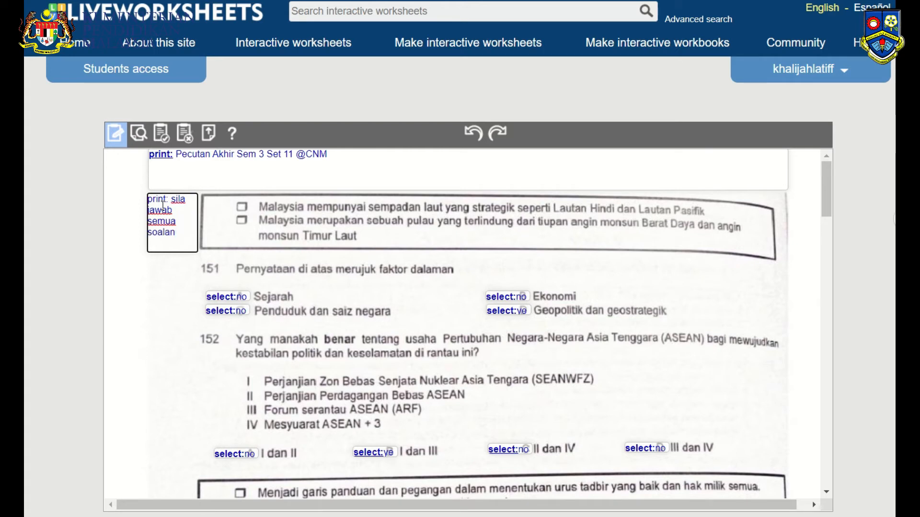
- Preview the worksheet and set the font of the "sila jawab semua soalan" text box to Baloo Paaji
click(138, 143)
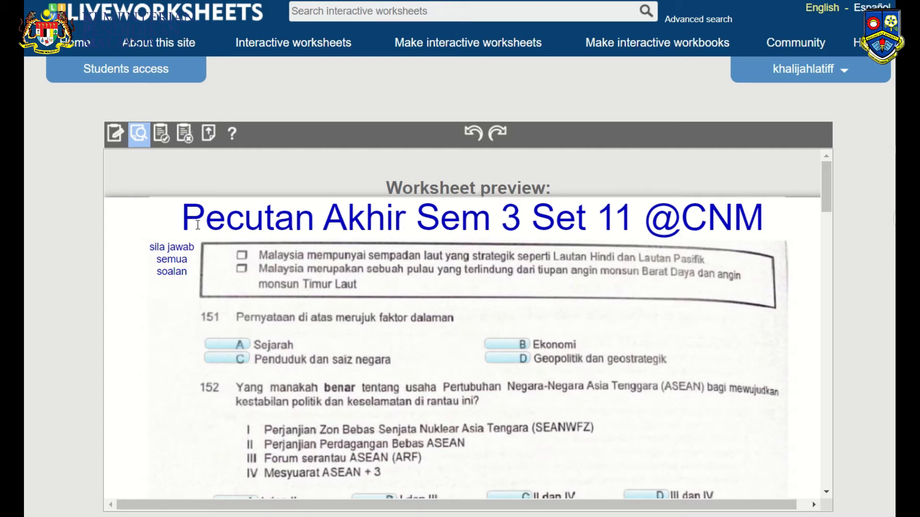
scroll(197, 225, down, 2)
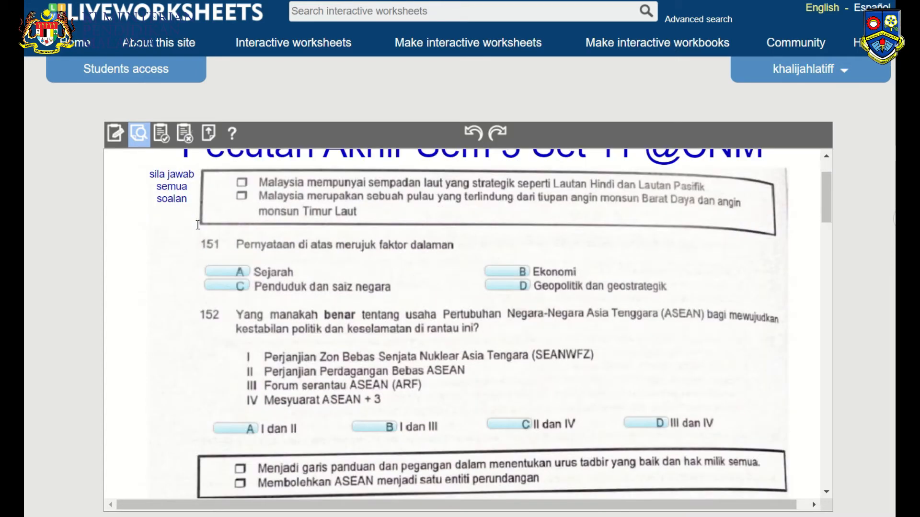
scroll(203, 232, up, 2)
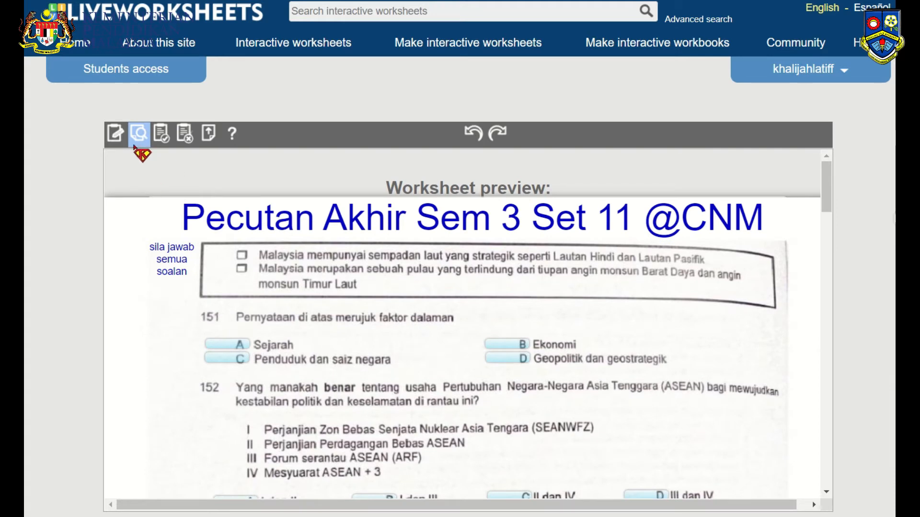
click(174, 259)
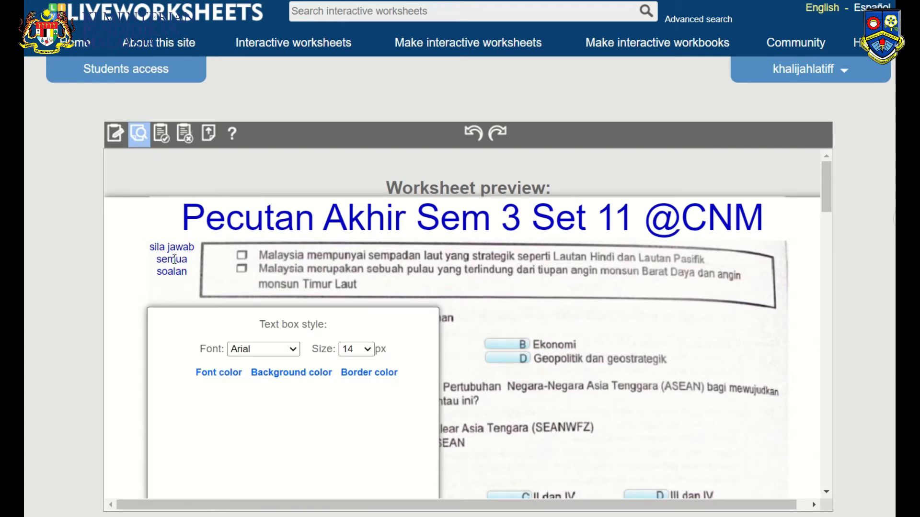
scroll(175, 259, down, 3)
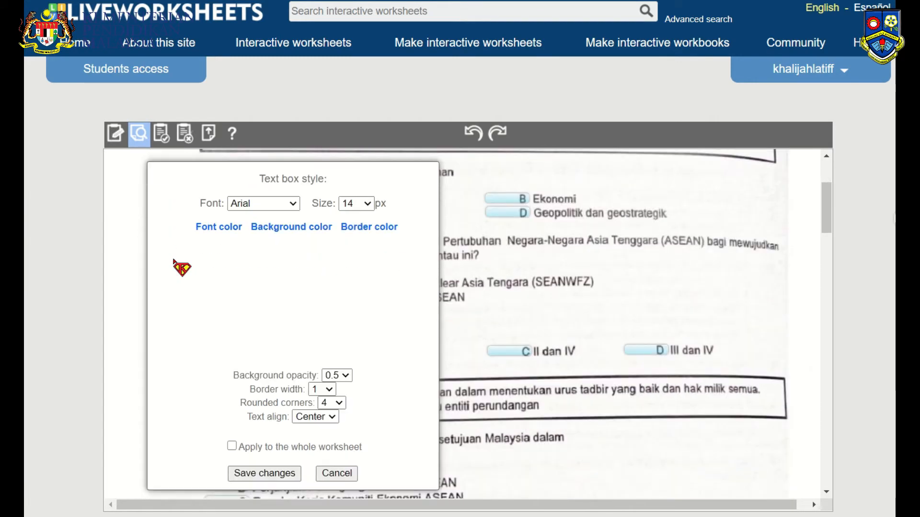
click(293, 204)
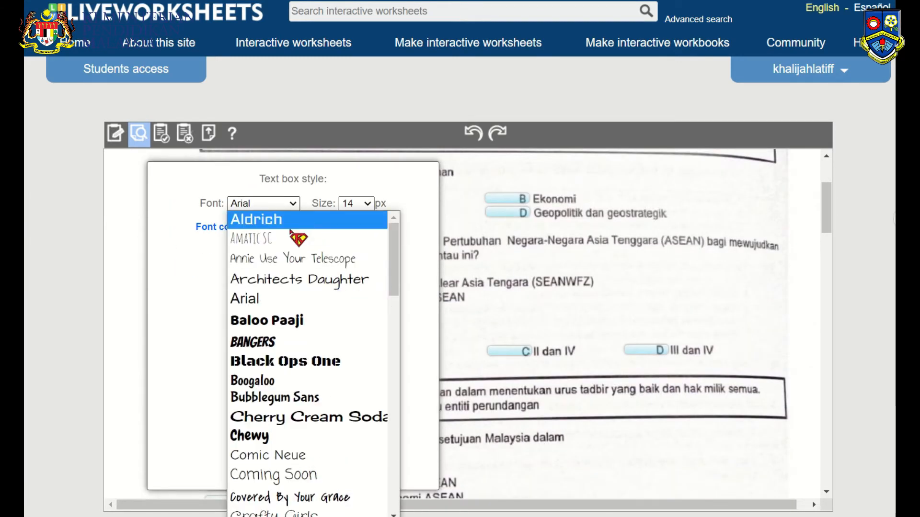
click(280, 326)
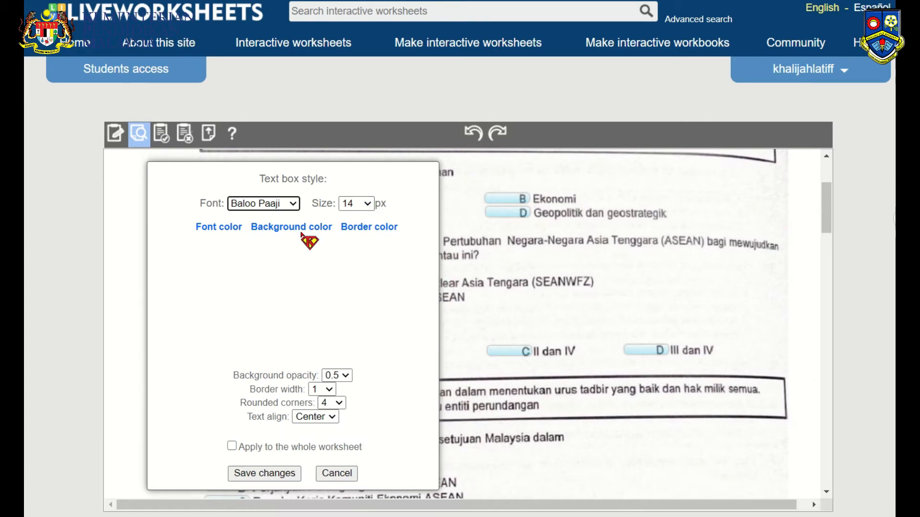
- Give the "sila jawab semua soalan" text box a red font colour and yellow background, and save the style changes
click(234, 229)
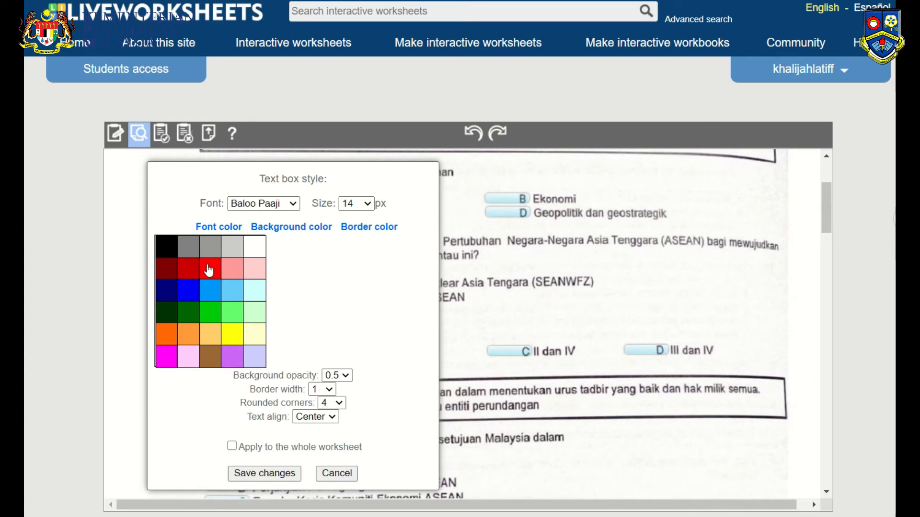
click(307, 235)
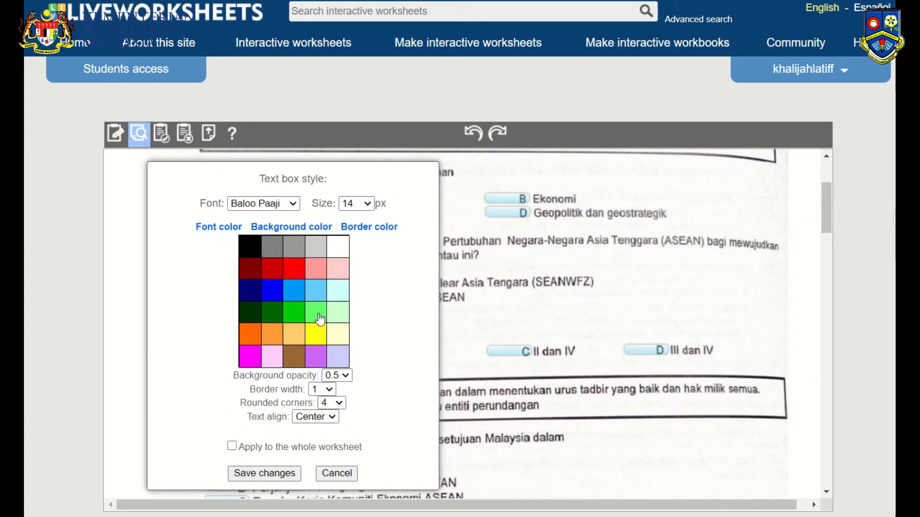
click(317, 335)
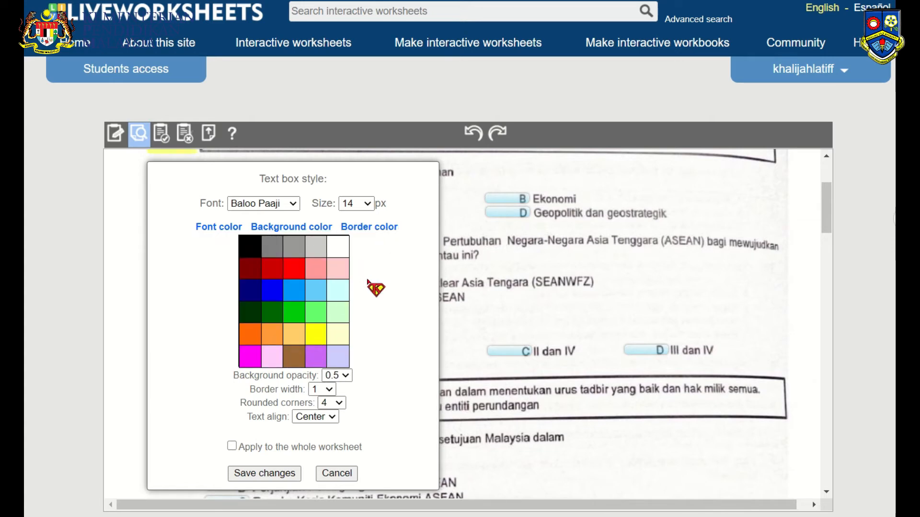
scroll(378, 352, down, 2)
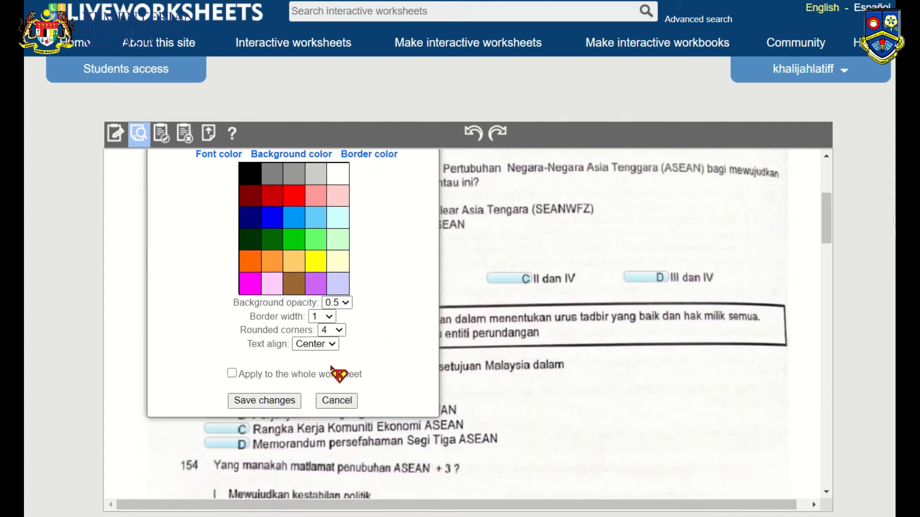
click(290, 402)
scroll(288, 383, up, 10)
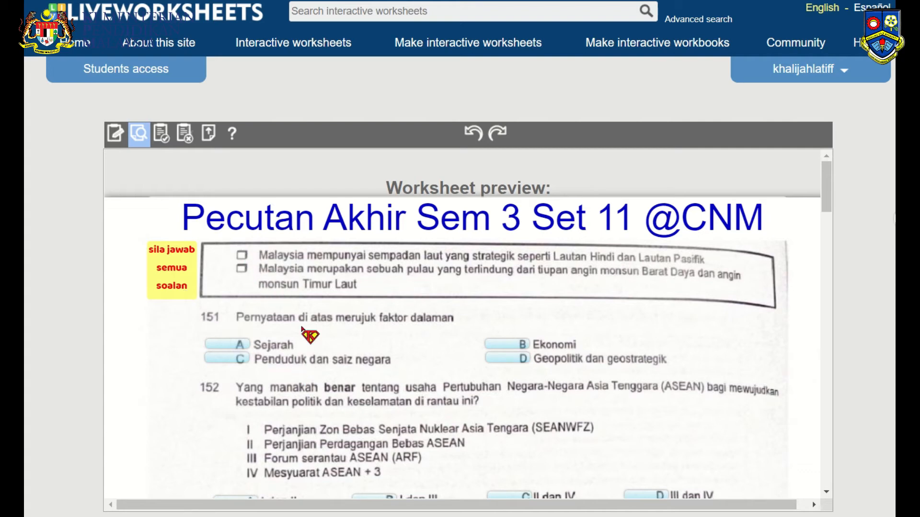
- Test question 151 in the preview by selecting all four answer options and clearing them again
scroll(318, 365, down, 2)
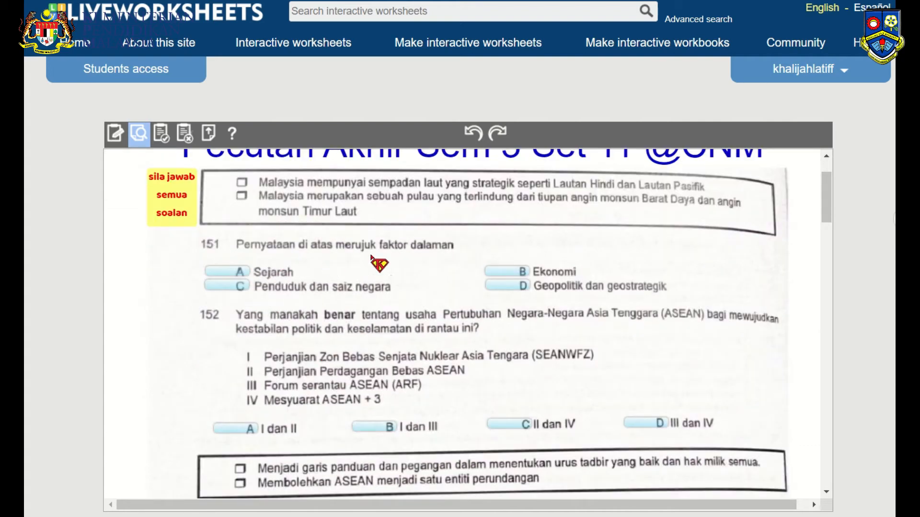
click(240, 271)
click(239, 287)
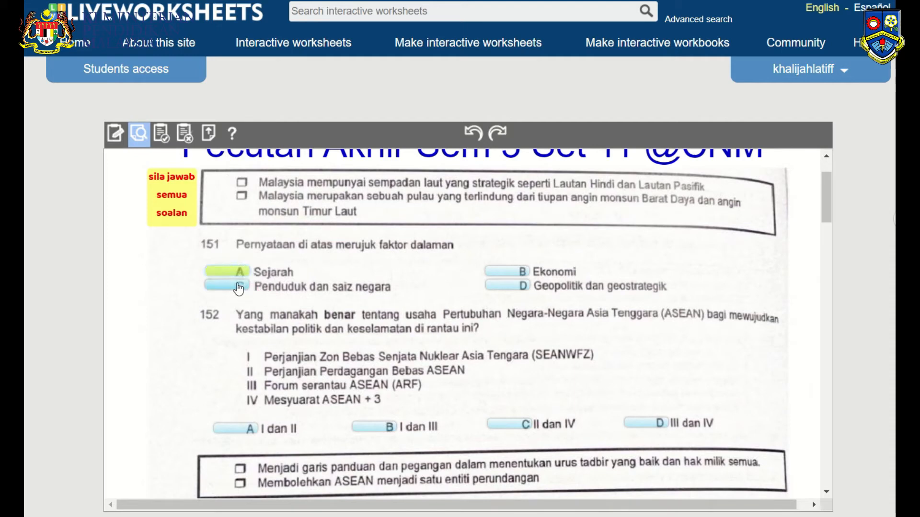
click(503, 271)
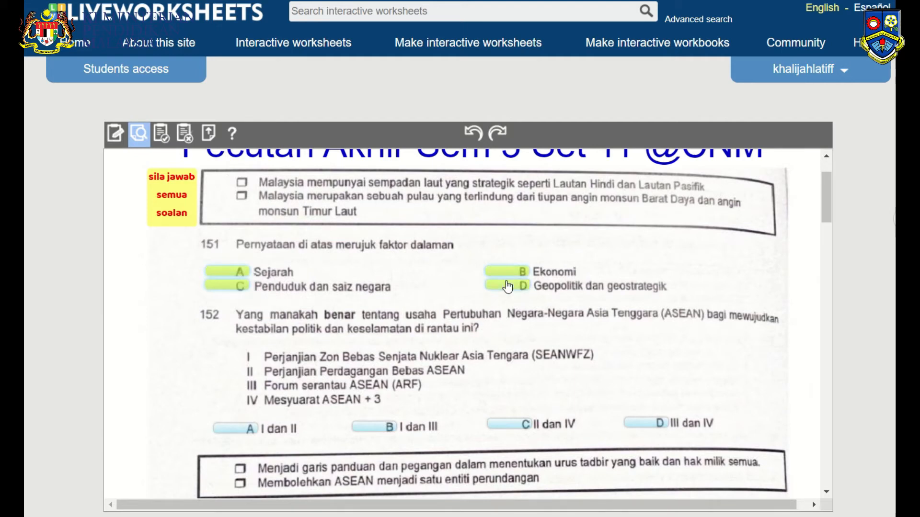
click(508, 271)
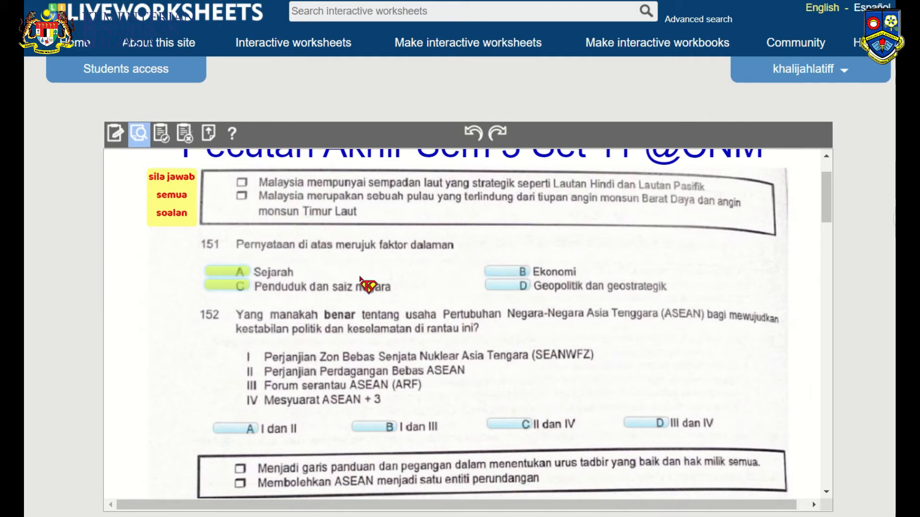
click(239, 272)
click(240, 287)
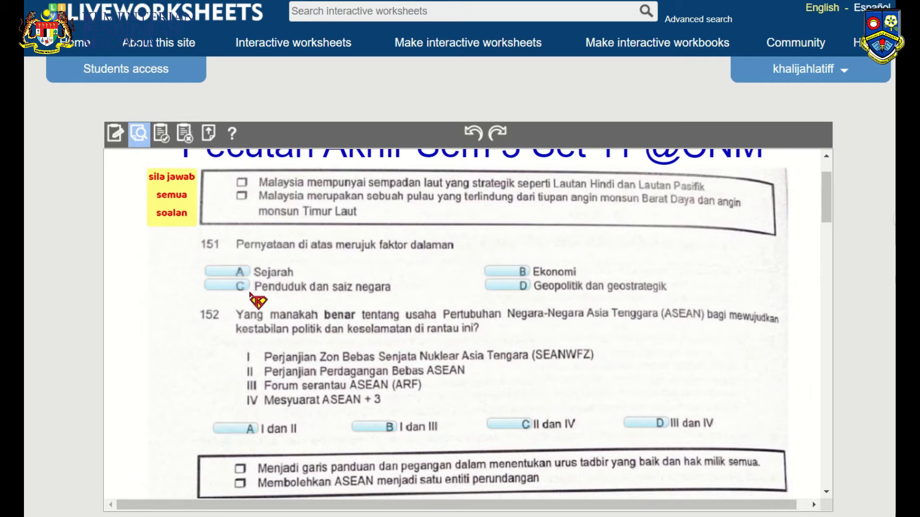
- Test the preview by answering question 151 with D and question 152 with B
click(520, 286)
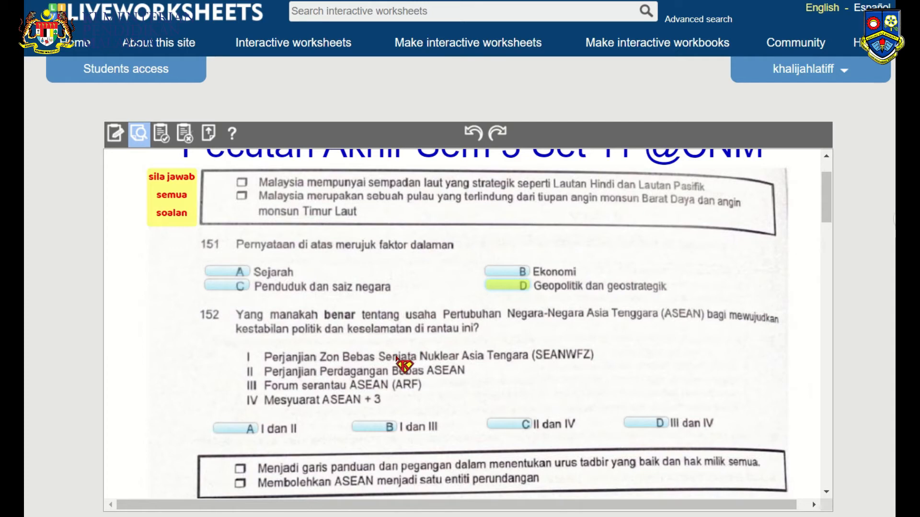
click(384, 428)
scroll(421, 421, down, 3)
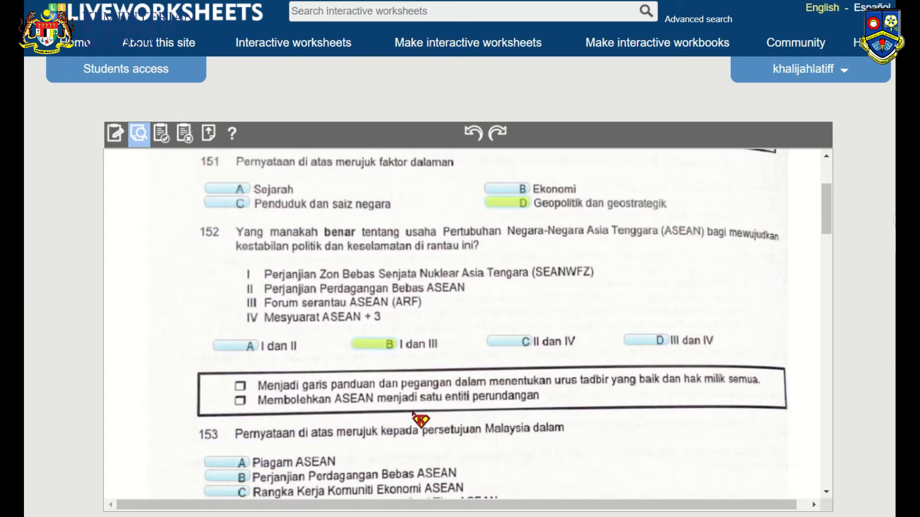
- Test question 153 in the preview by selecting and clearing all its options, and answer it with A
scroll(527, 408, down, 3)
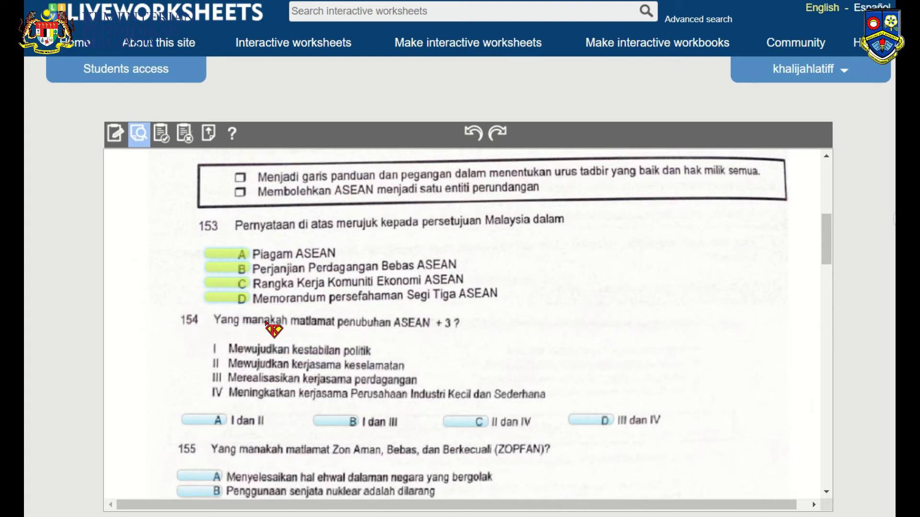
click(241, 298)
click(245, 284)
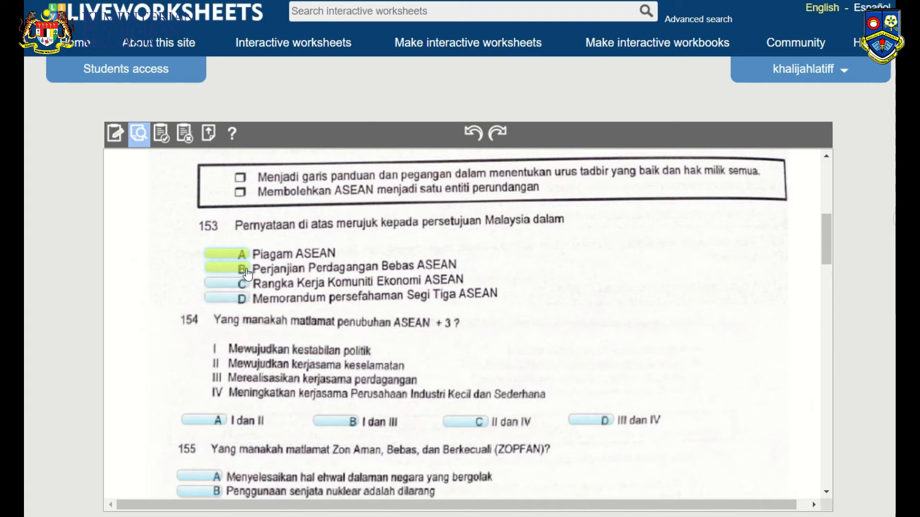
click(246, 269)
click(248, 258)
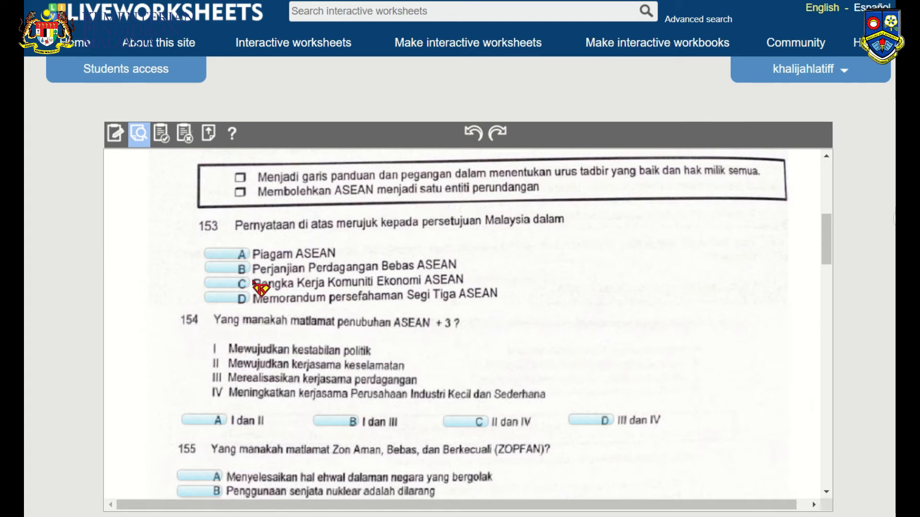
click(246, 259)
- Review the remaining questions of the worksheet preview down to the Finish button
scroll(468, 338, down, 15)
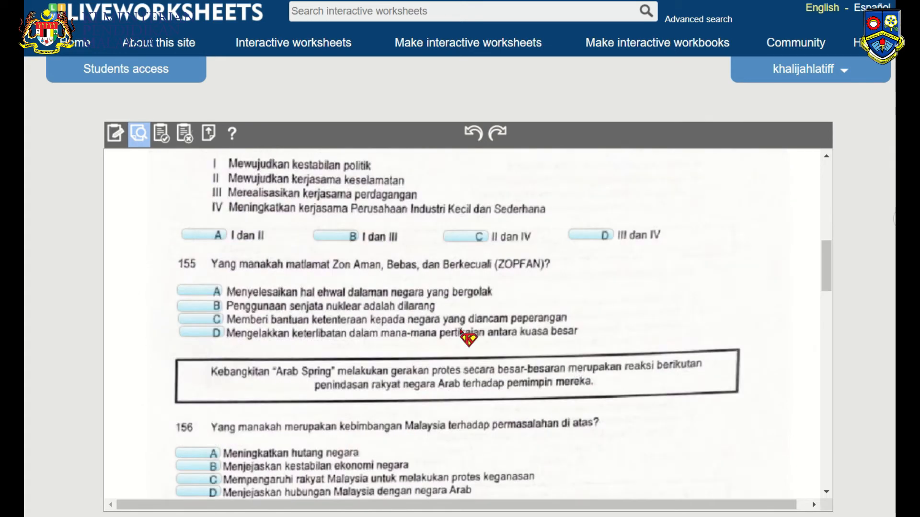
scroll(468, 339, down, 10)
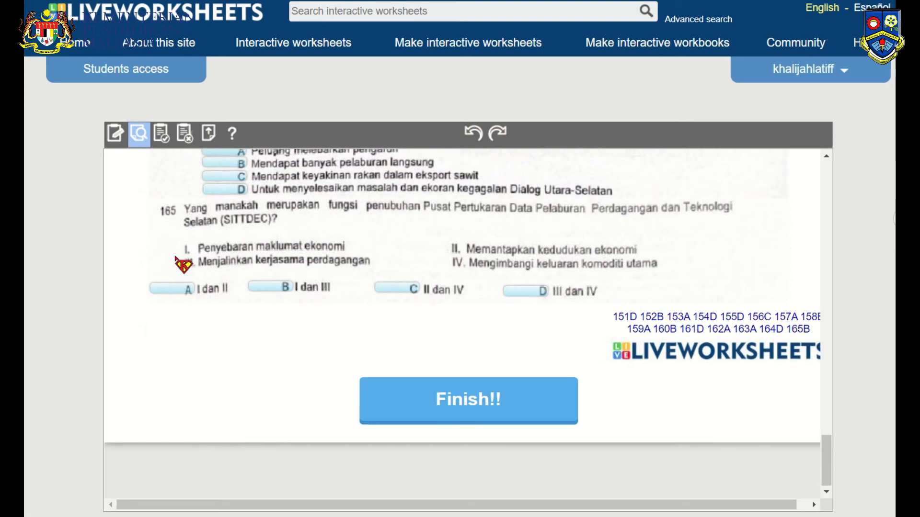
scroll(184, 265, up, 20)
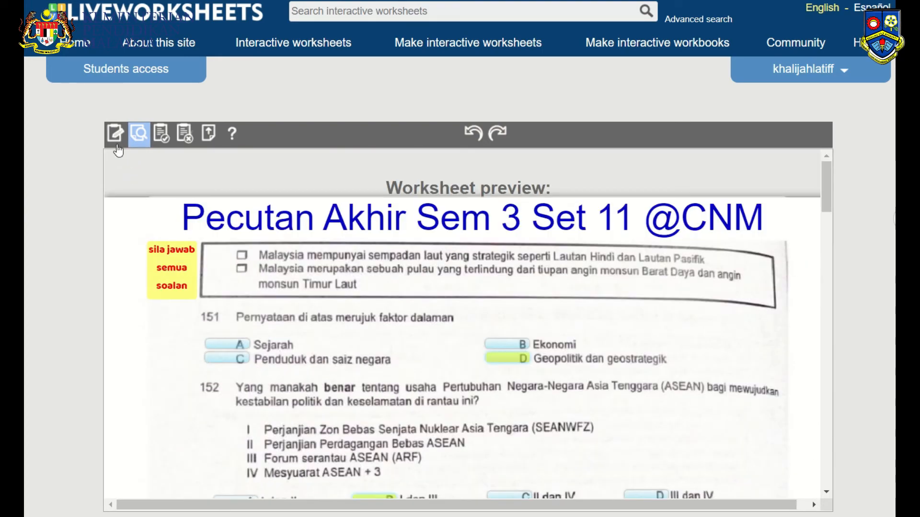
- Return to edit mode, replace option A's answer box in question 151 with a new one containing "select:no", and preview it
click(116, 135)
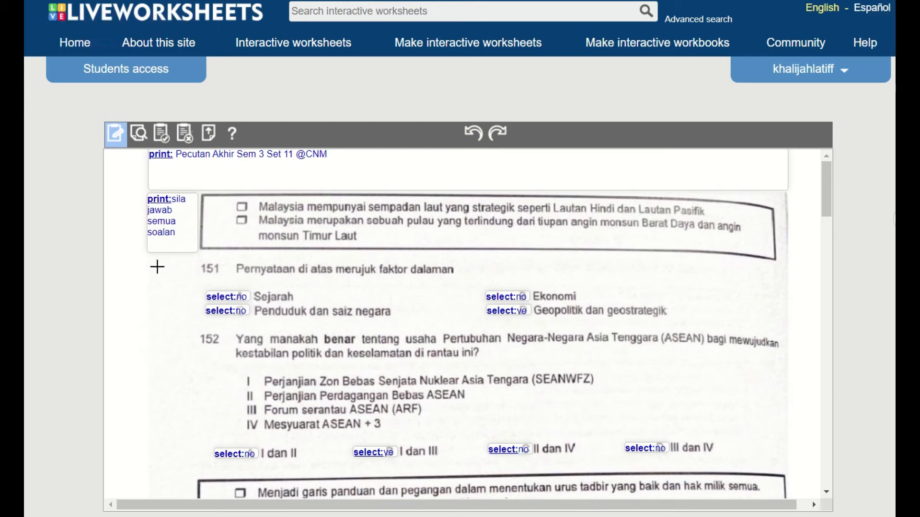
click(231, 295)
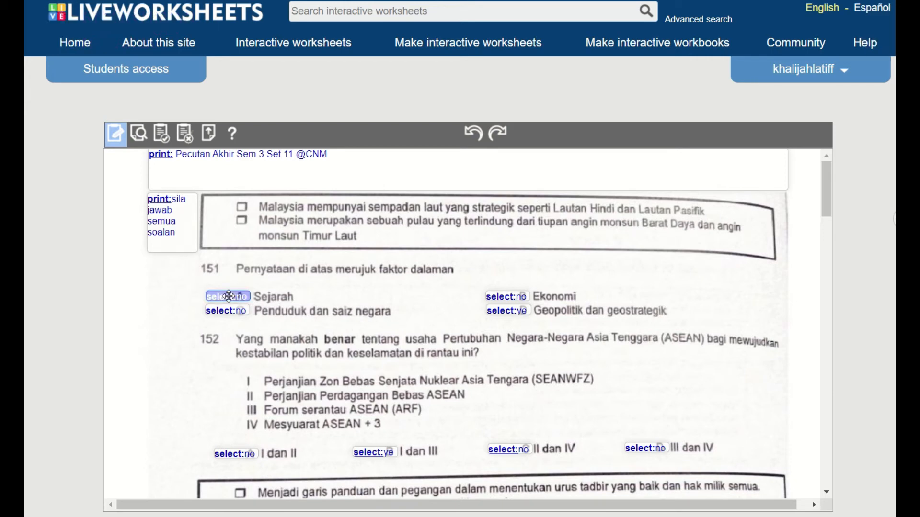
key(Delete)
drag(205, 291, 248, 303)
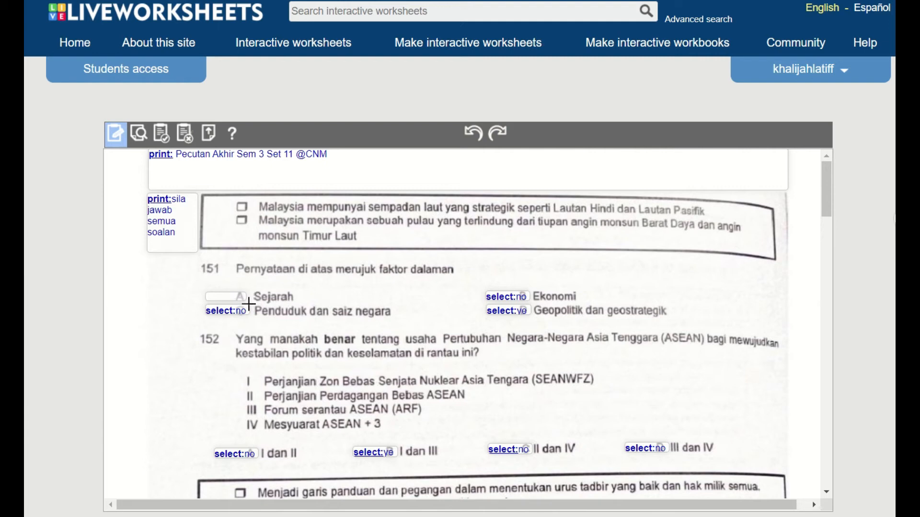
click(232, 296)
text(select:no)
click(139, 134)
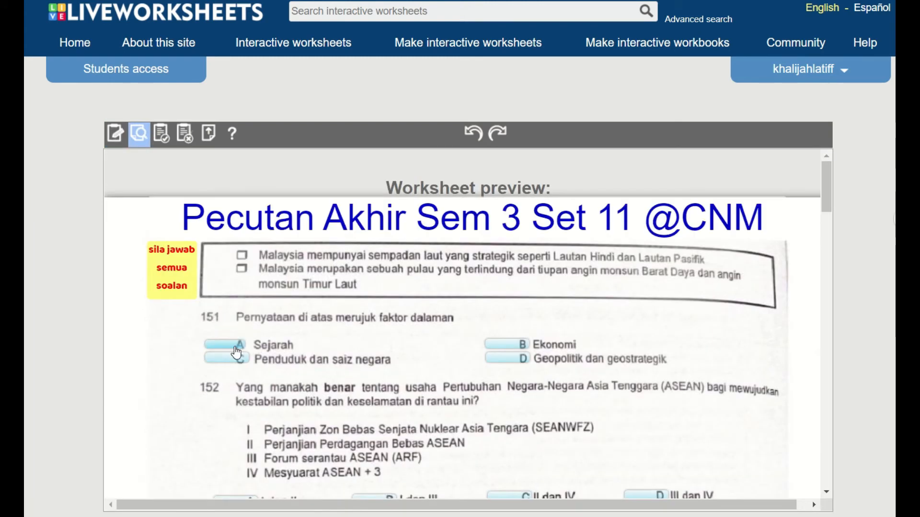
- Widen the "select:no" box for option A of question 151 to match the option C box, and preview the worksheet
click(115, 134)
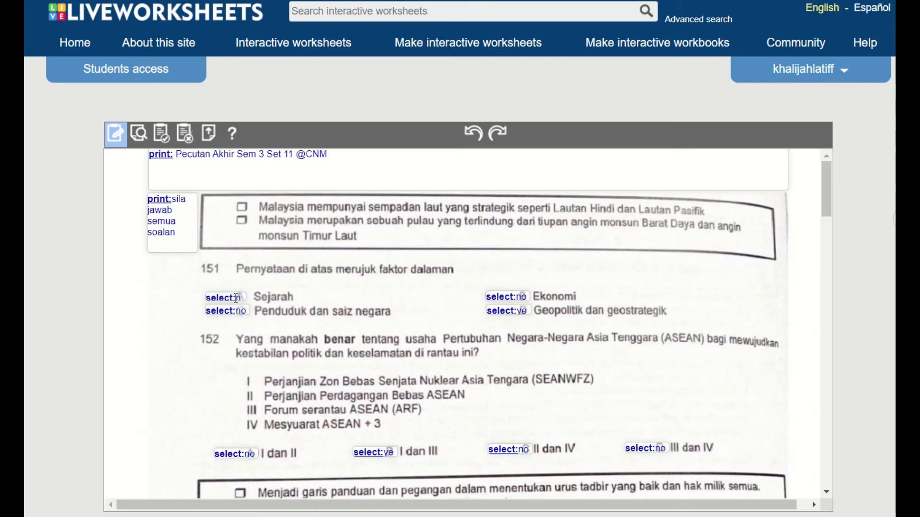
click(237, 298)
double_click(223, 297)
click(140, 134)
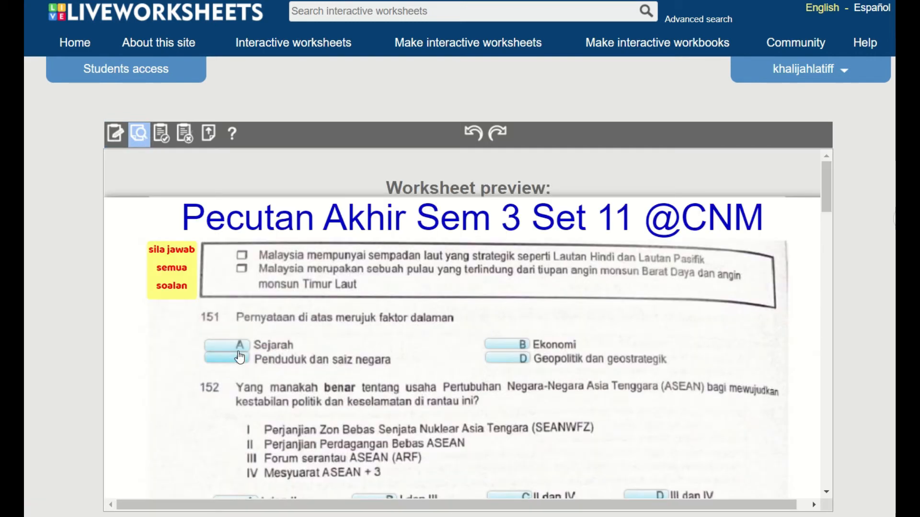
- Return to edit mode, copy question 151's option A "select:no" box to just above option A of question 152, and delete the copy
click(116, 135)
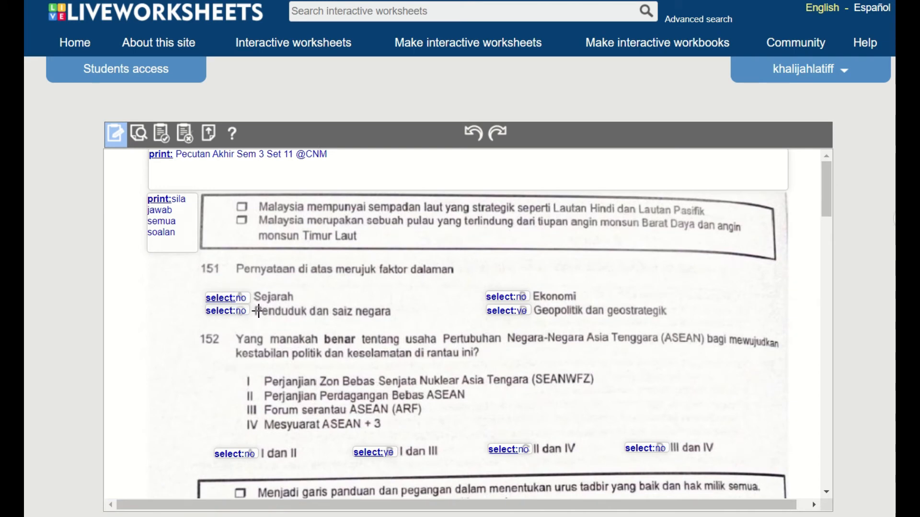
click(229, 299)
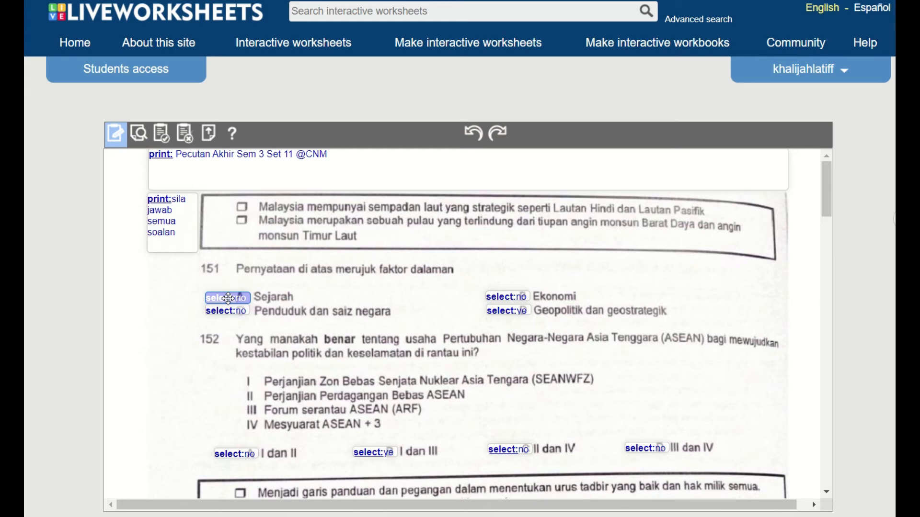
drag(229, 300, 236, 442)
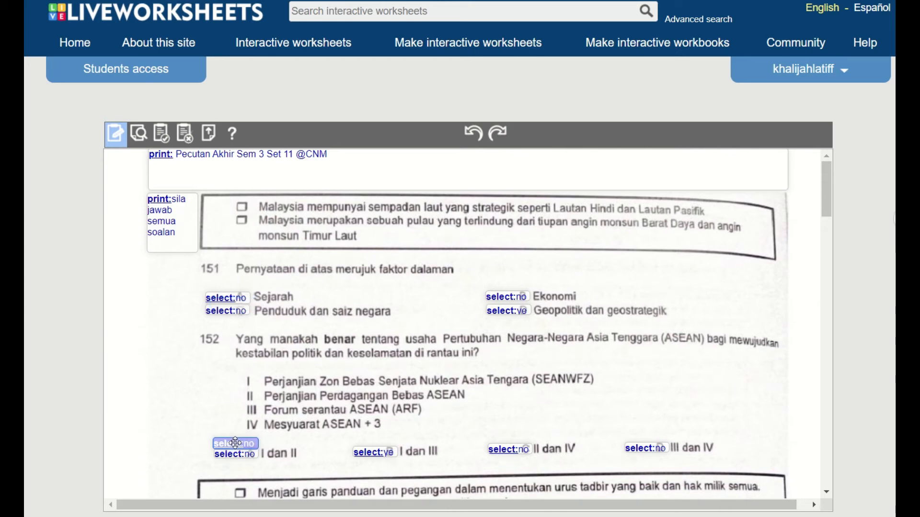
key(Delete)
- Preview the worksheet and review its questions from the heading down to the Finish button
click(142, 136)
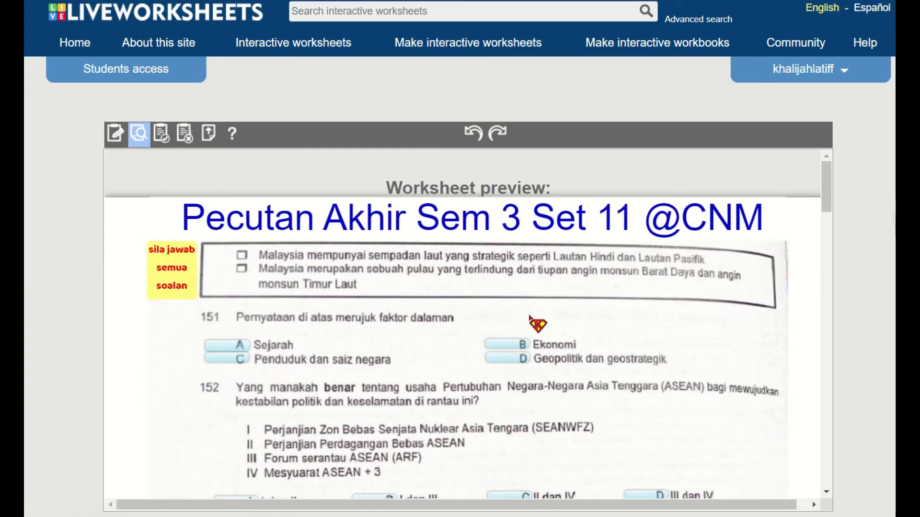
scroll(532, 319, down, 15)
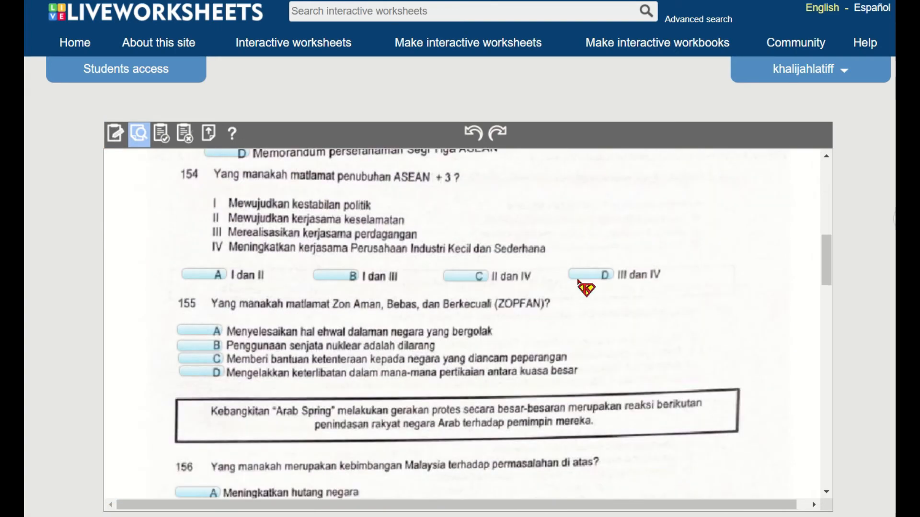
scroll(516, 307, down, 20)
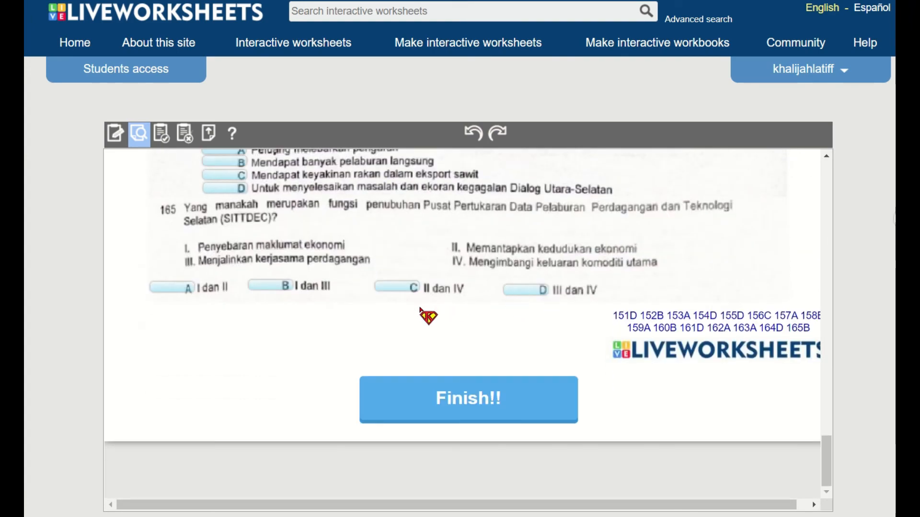
- Start saving the worksheet as private and fill its title with the earlier entry "S3-Pecutan Akhir Sem 3 Set 10 -CNM"
click(163, 136)
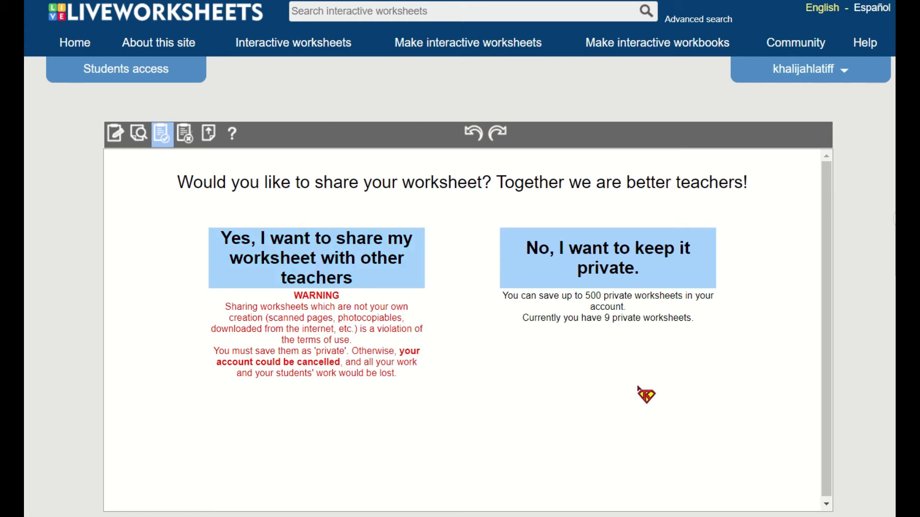
click(643, 278)
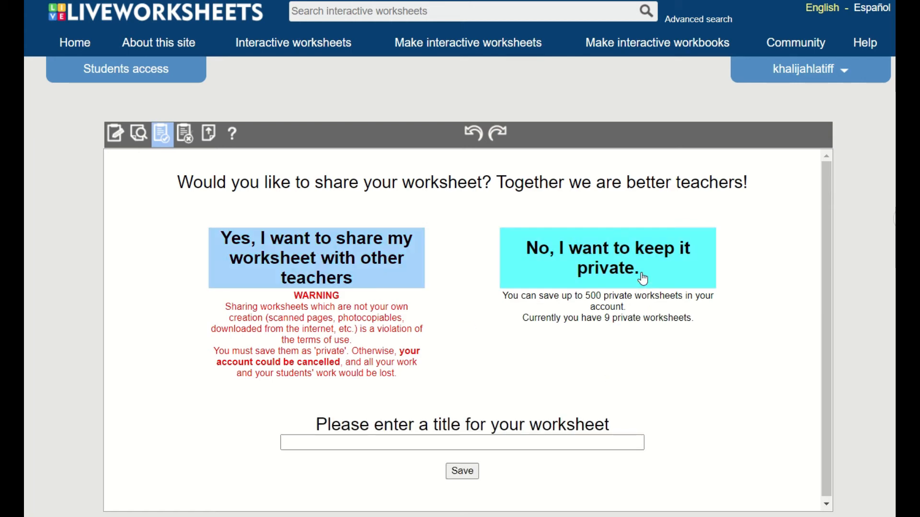
click(576, 443)
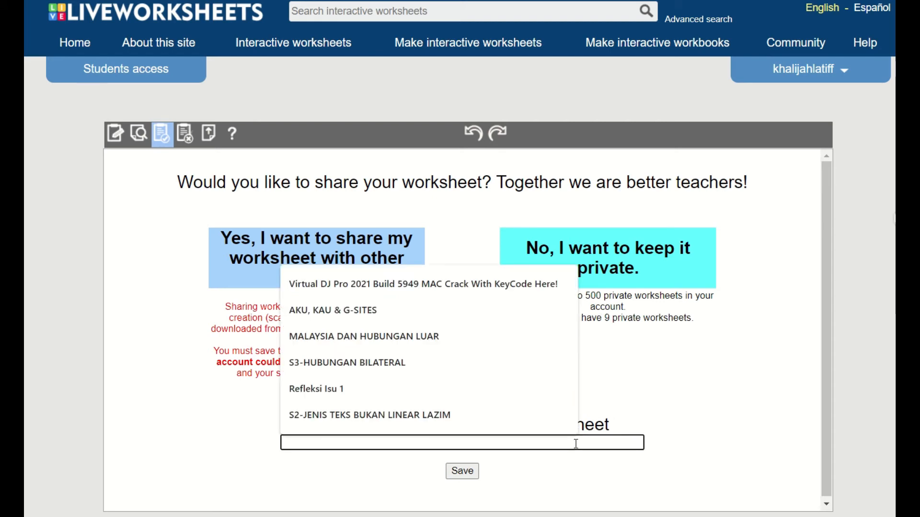
text(s)
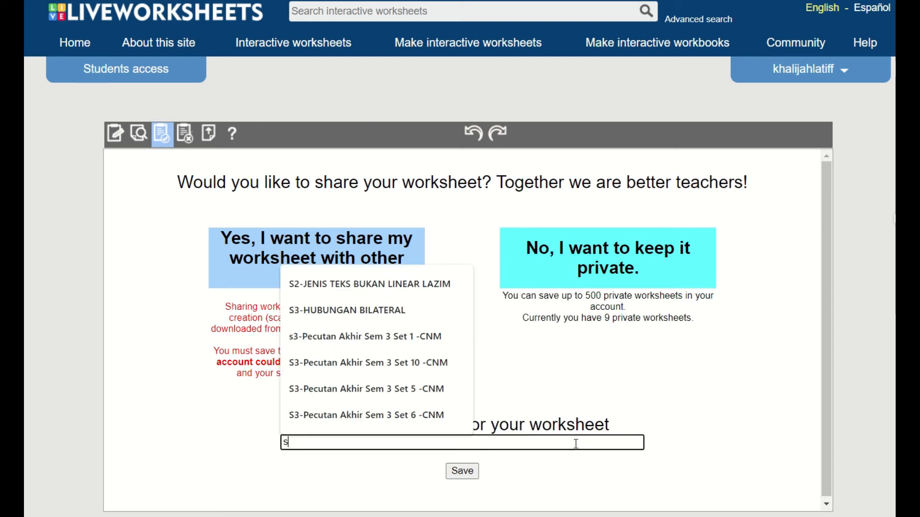
text(3)
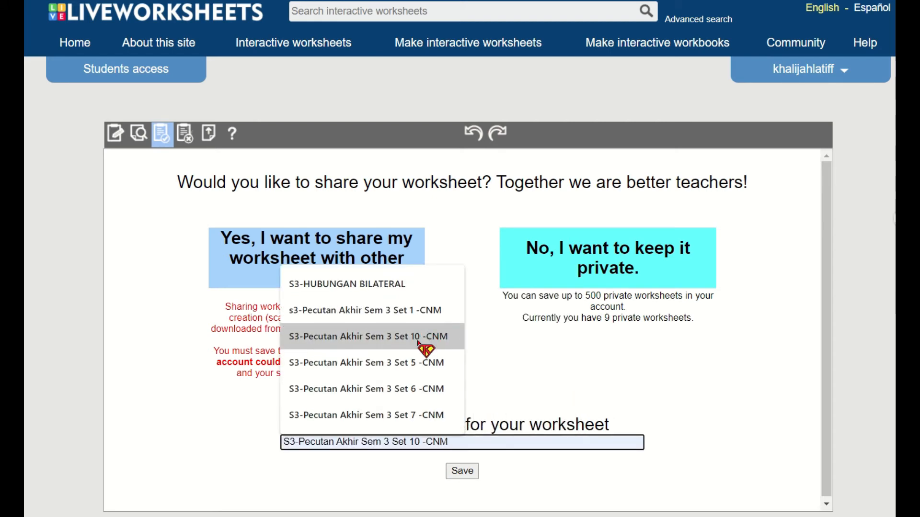
click(420, 343)
- Change the set number so the title reads "S3-Pecutan Akhir Sem 3 Set 11 -CNM", and save the worksheet
click(422, 442)
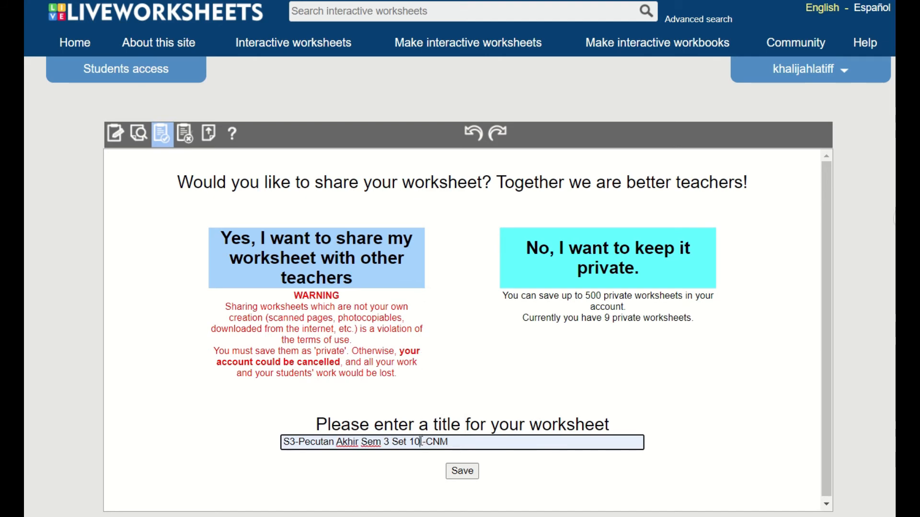
text(1)
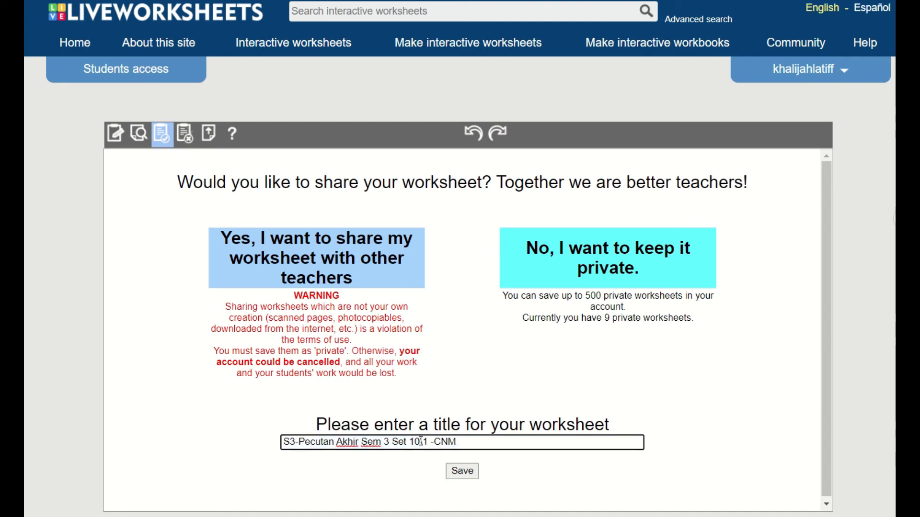
key(BackSpace)
key(Delete)
key(BackSpace)
text(1)
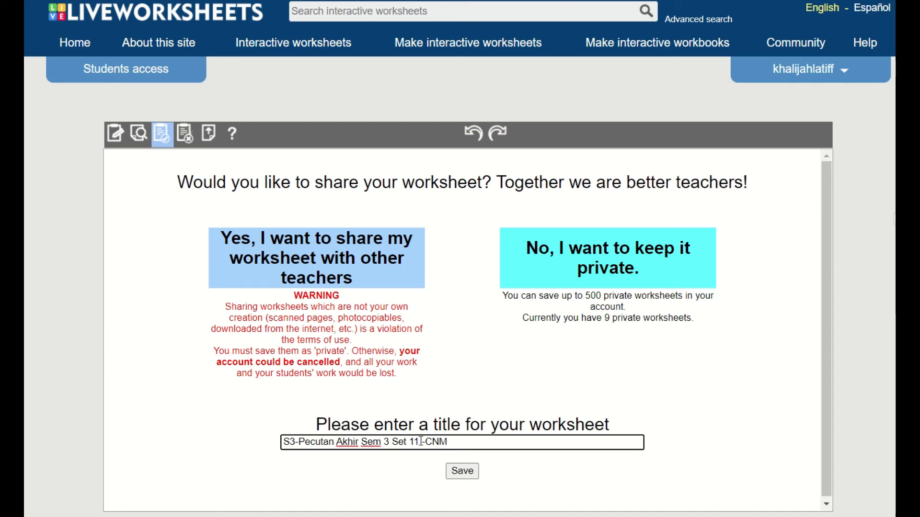
click(455, 473)
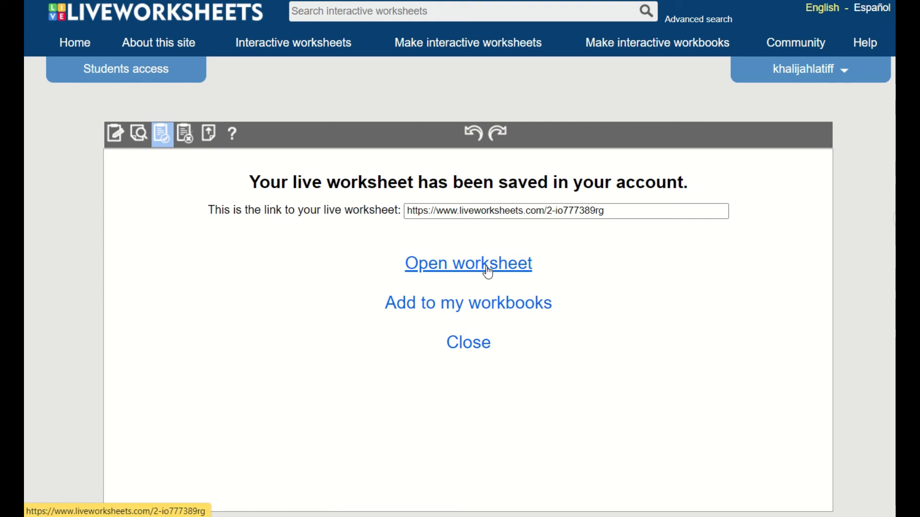
- Open the saved worksheet's live page and copy the worksheet's link
click(437, 211)
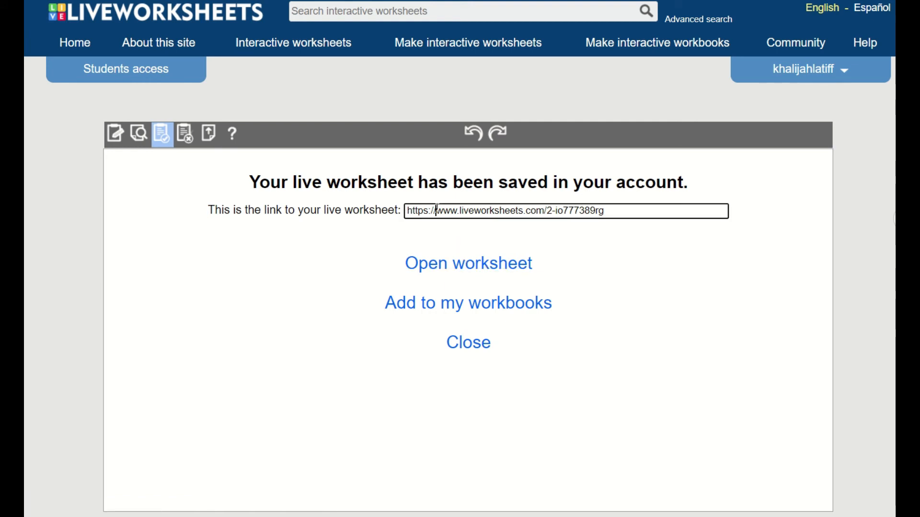
click(476, 268)
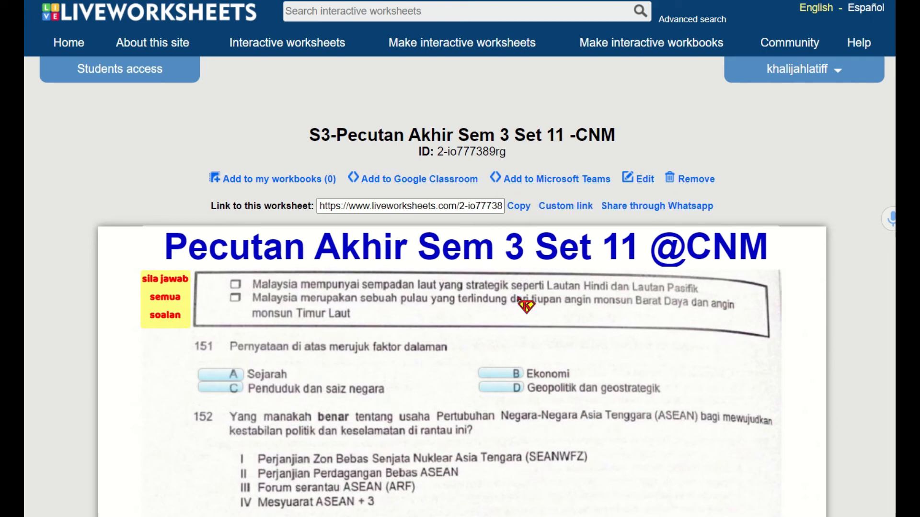
scroll(521, 301, down, 8)
scroll(518, 298, down, 4)
scroll(520, 293, up, 12)
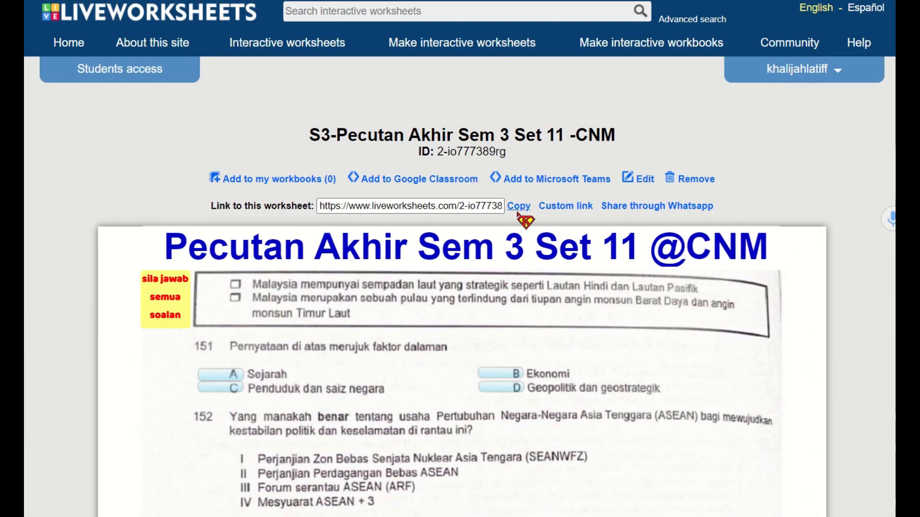
click(520, 209)
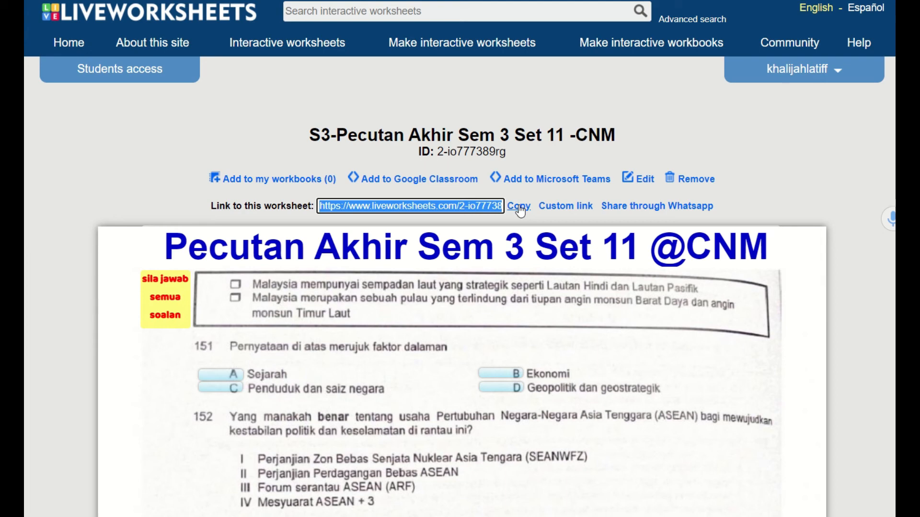
- Share the worksheet to Google Classroom as a new assignment for the class S3_PENGAJIAN AM
click(449, 190)
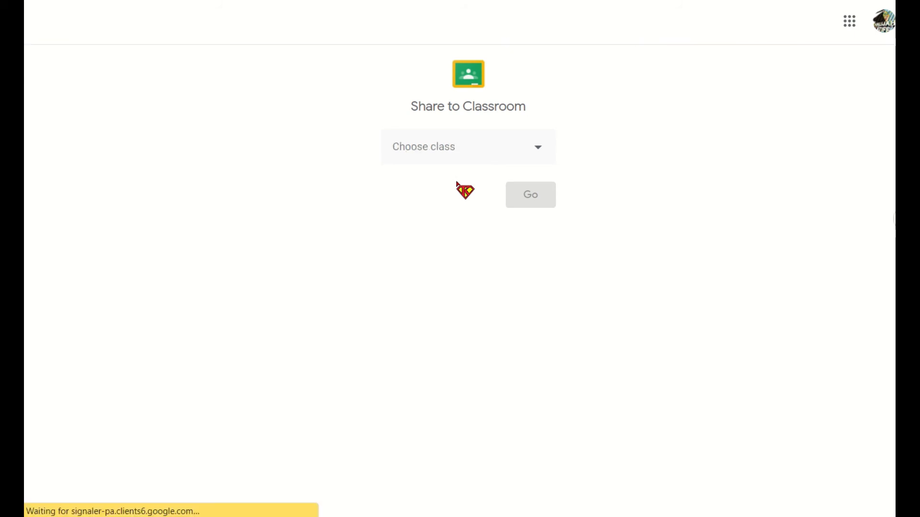
click(545, 156)
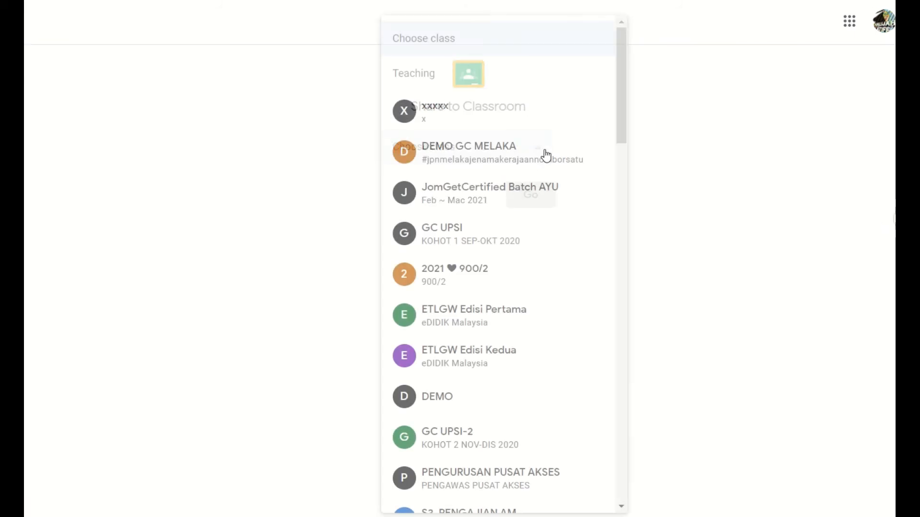
scroll(529, 288, down, 3)
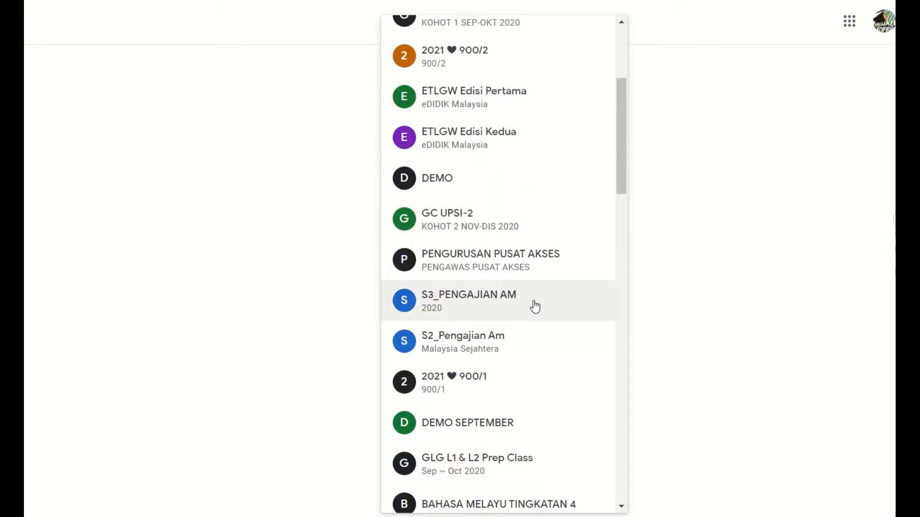
click(531, 298)
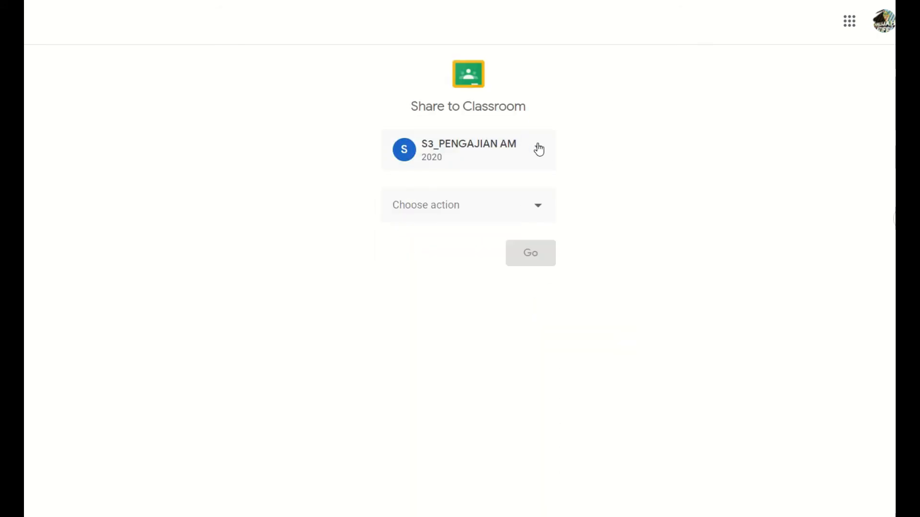
click(538, 208)
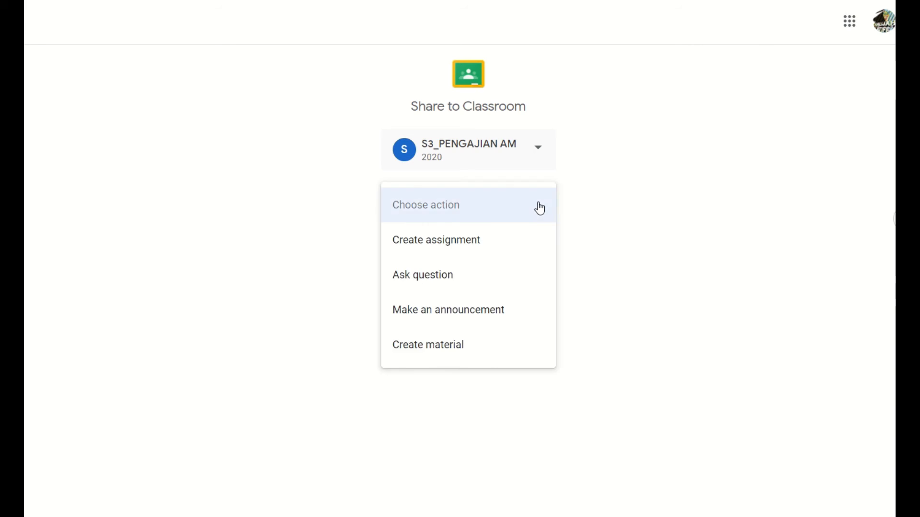
click(521, 242)
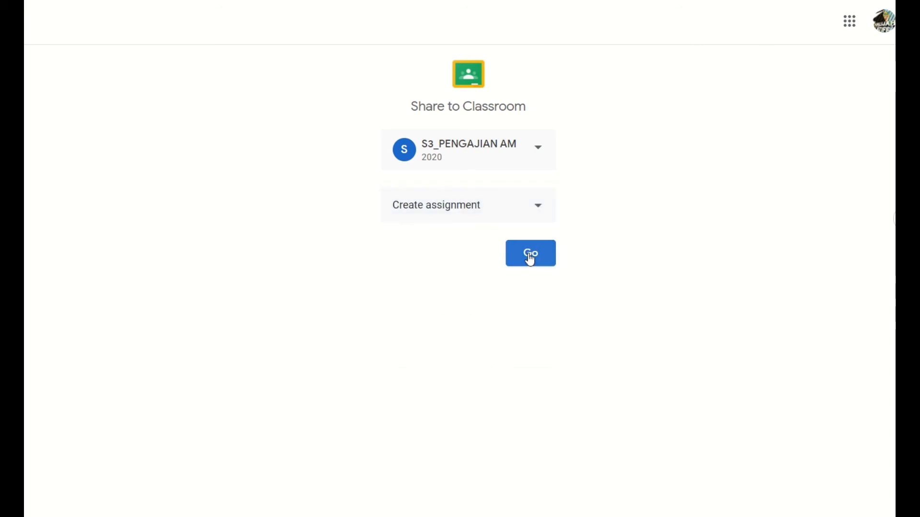
click(529, 256)
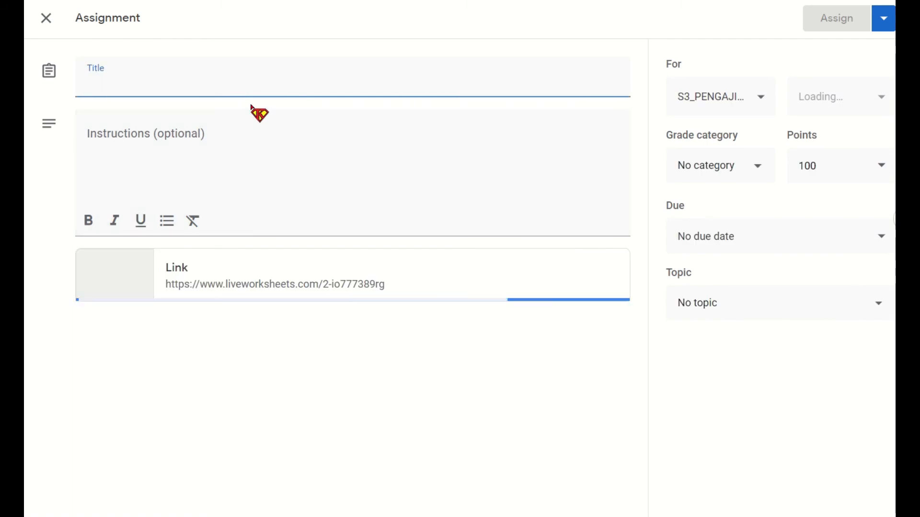
- Title the assignment "PECUTAN AKHIR SET 11" and enter the instructions "Selamat menjawab dengan TEPAT."
text(PECUTAN)
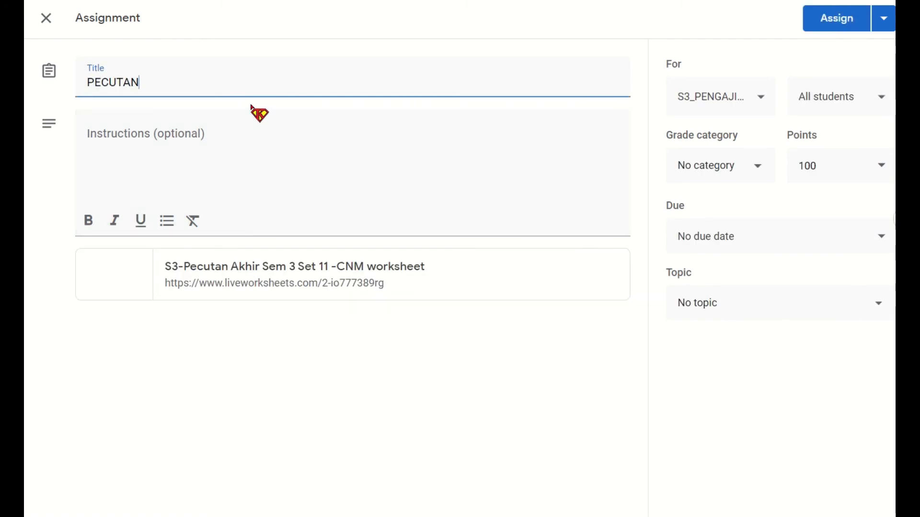
text( AKHIR)
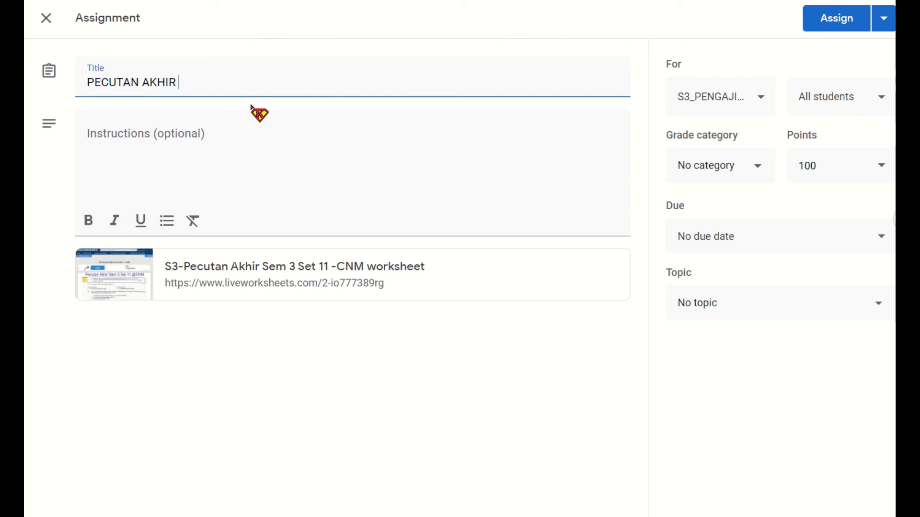
text( SET 11)
click(259, 142)
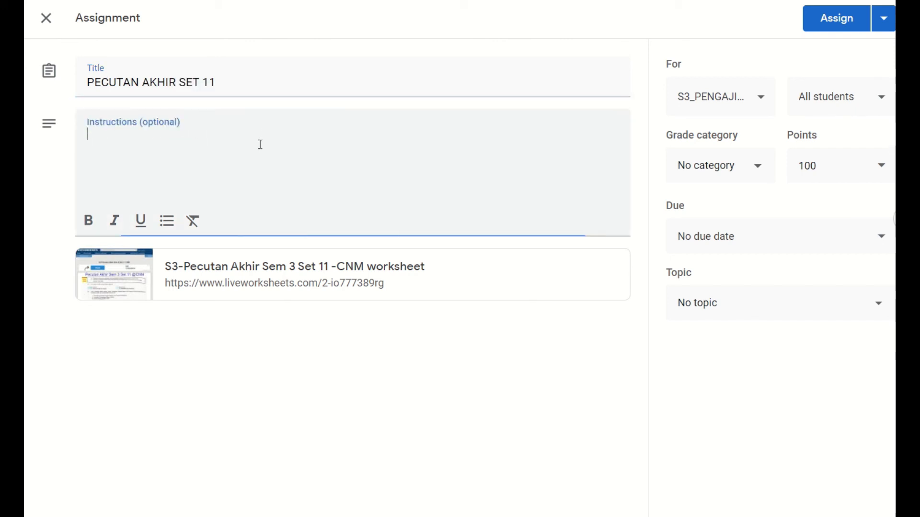
text(s1)
key(BackSpace)
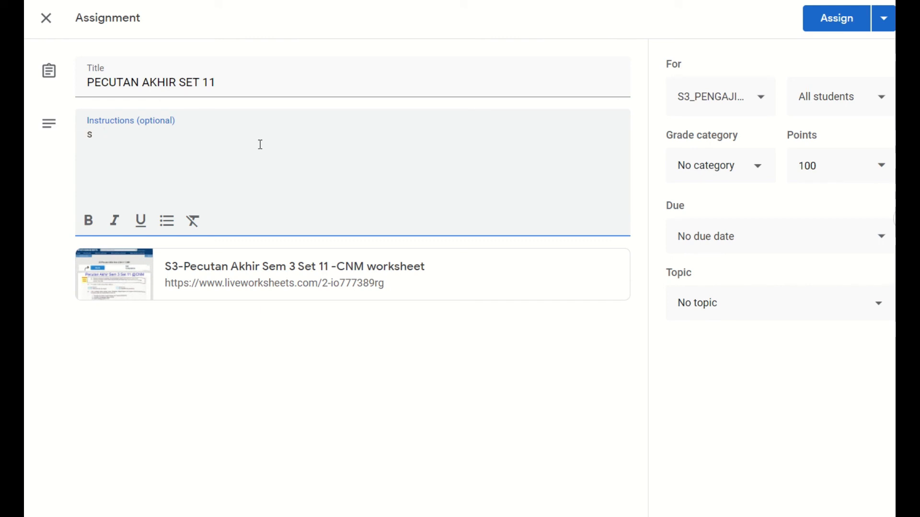
text(Selamat me)
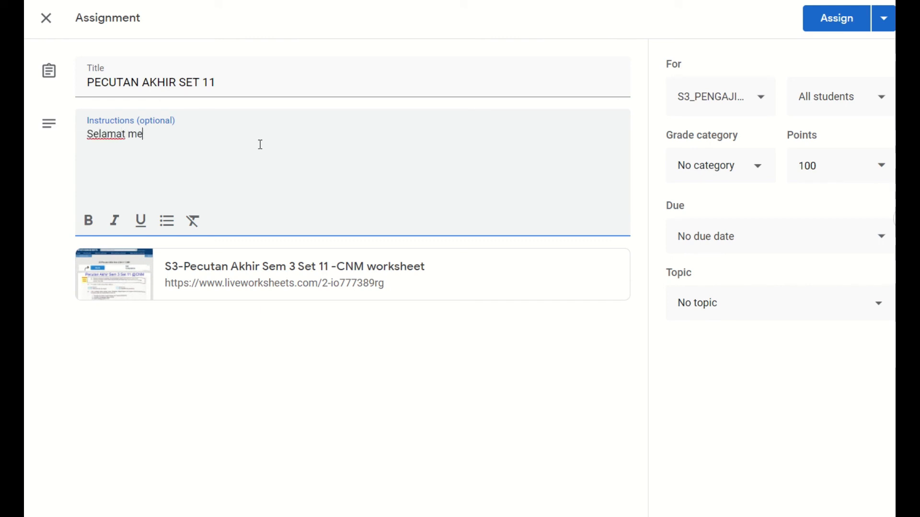
text(njawab dengan )
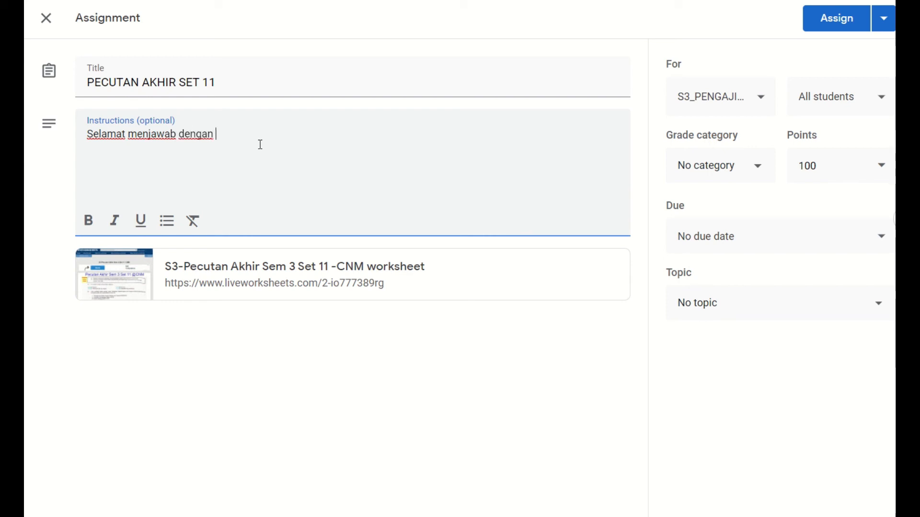
text(TEPAT.)
- Set the assignment's grade category to MCQ
click(747, 172)
click(734, 263)
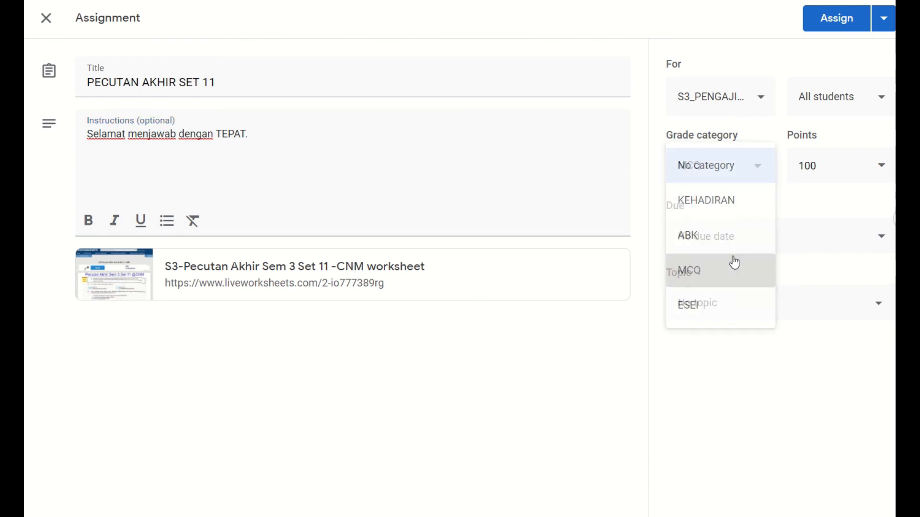
click(747, 158)
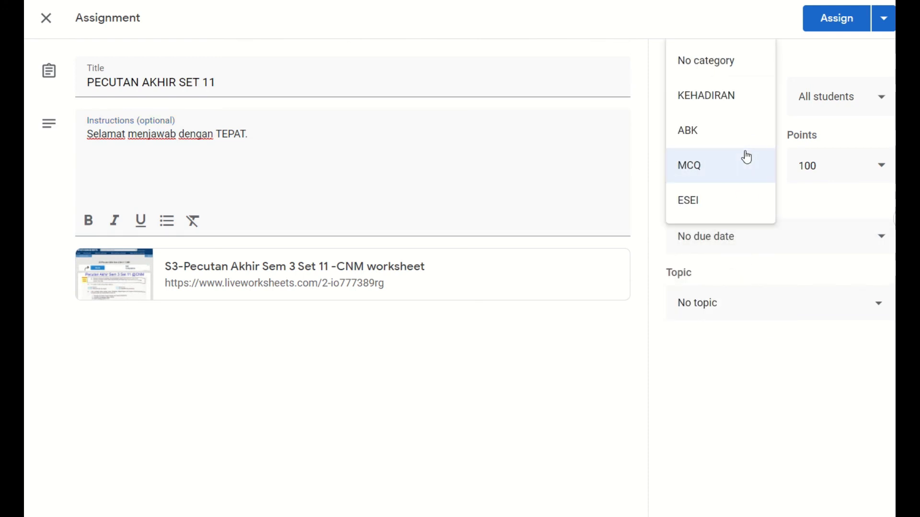
click(790, 211)
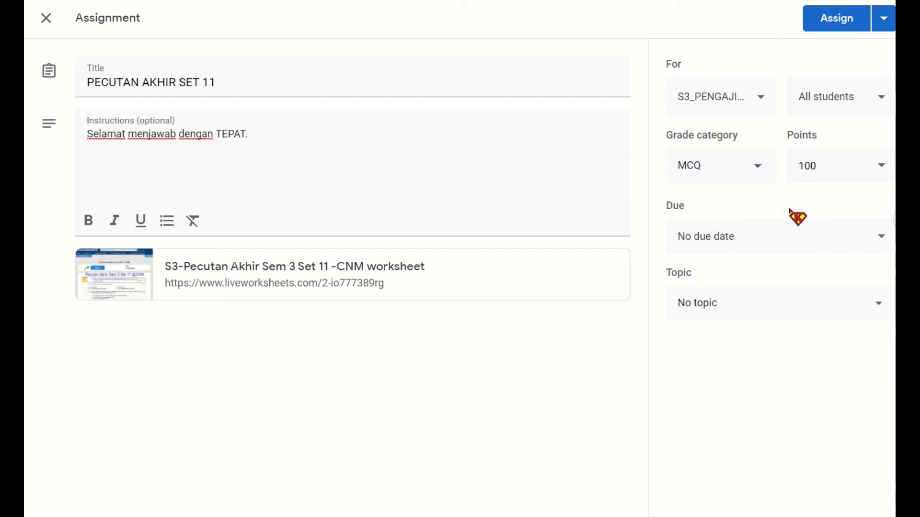
- File the assignment under the topic SPEED UP 900/3 and schedule it for Apr 3, 2021 at 7:00 AM
click(755, 311)
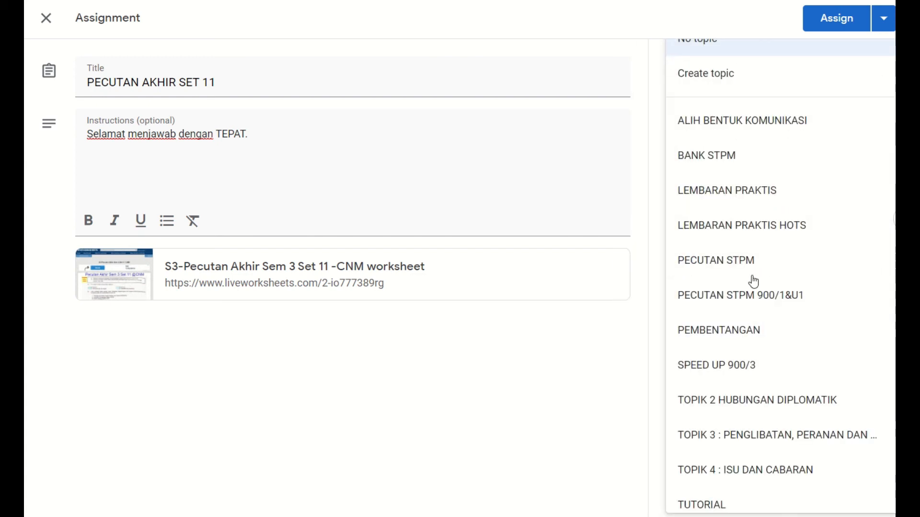
click(748, 365)
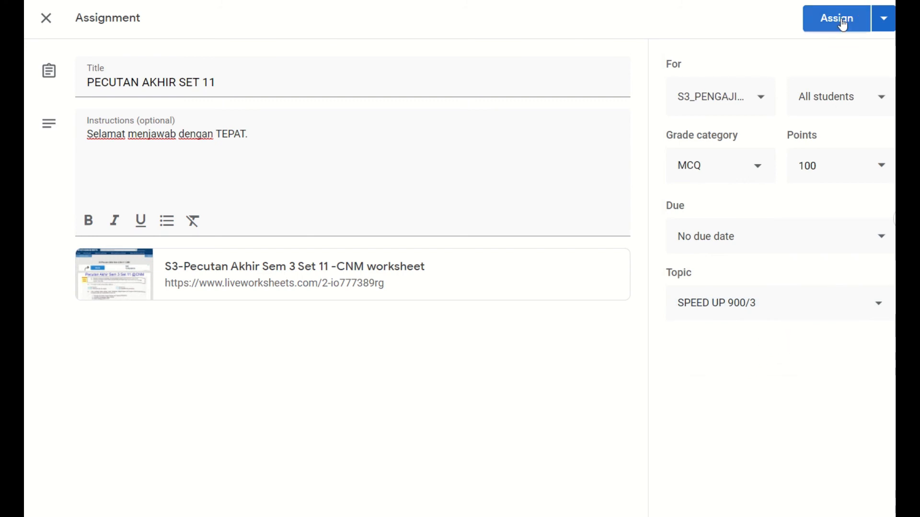
click(886, 21)
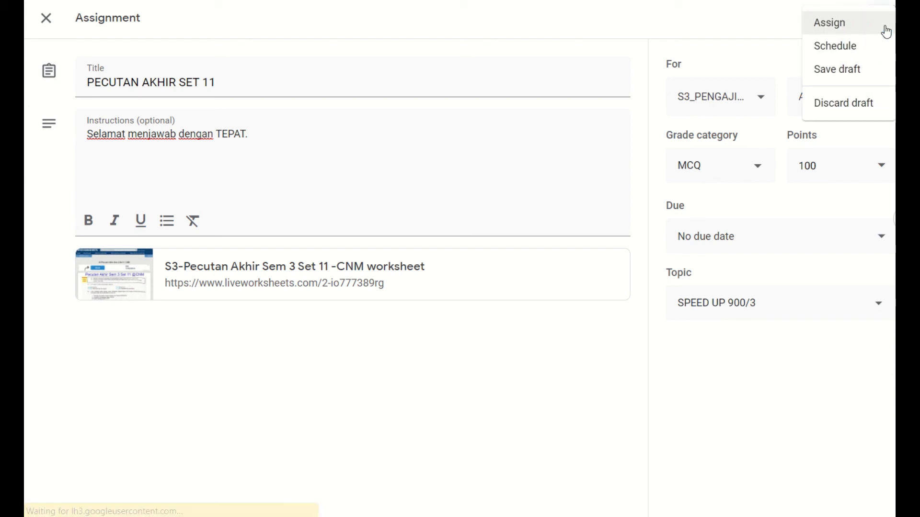
click(868, 51)
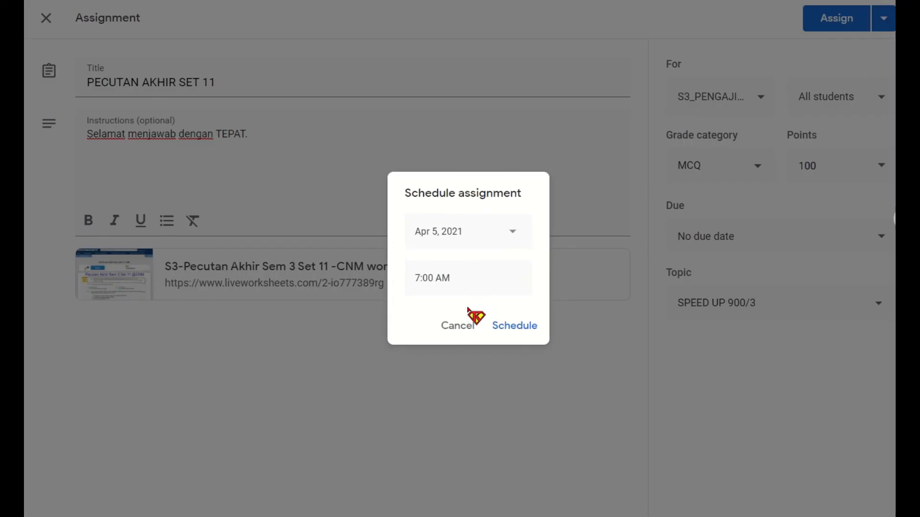
click(483, 238)
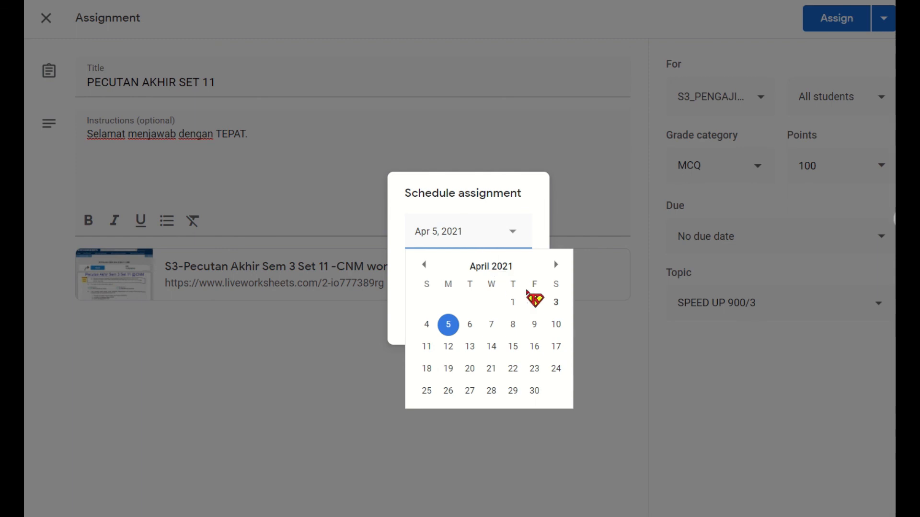
click(555, 307)
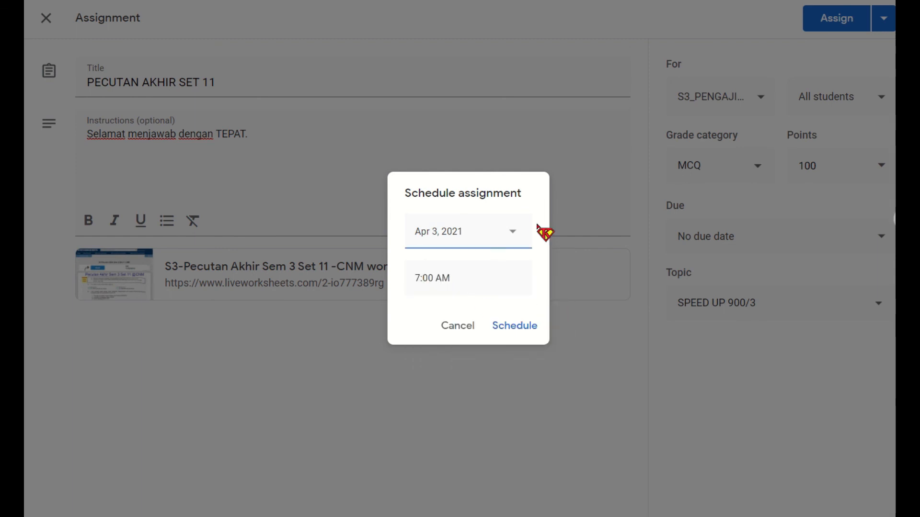
click(509, 329)
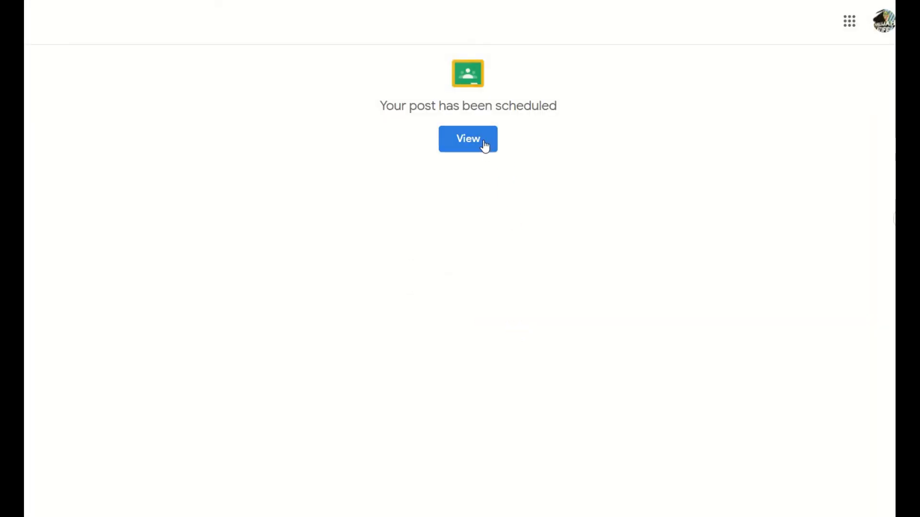
- View the class and look up the scheduled assignment under the SPEED UP 900/3 topic in its classwork
click(484, 146)
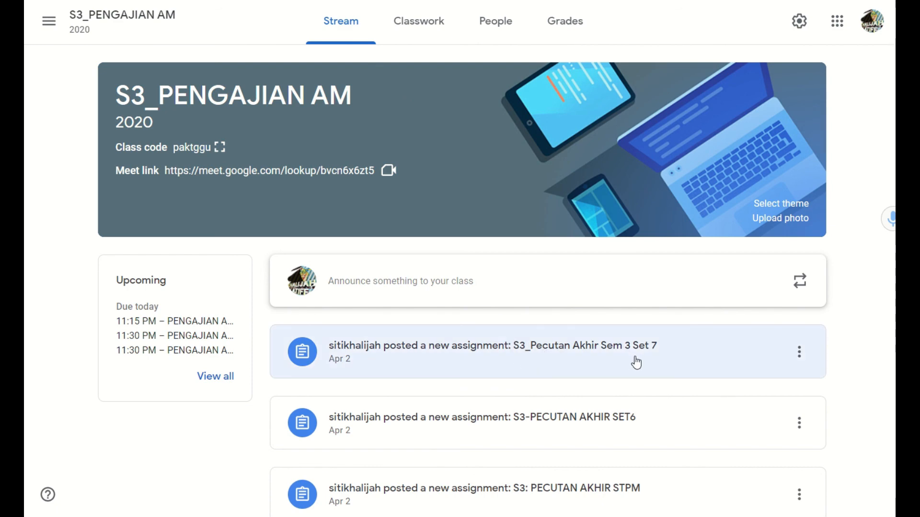
click(447, 46)
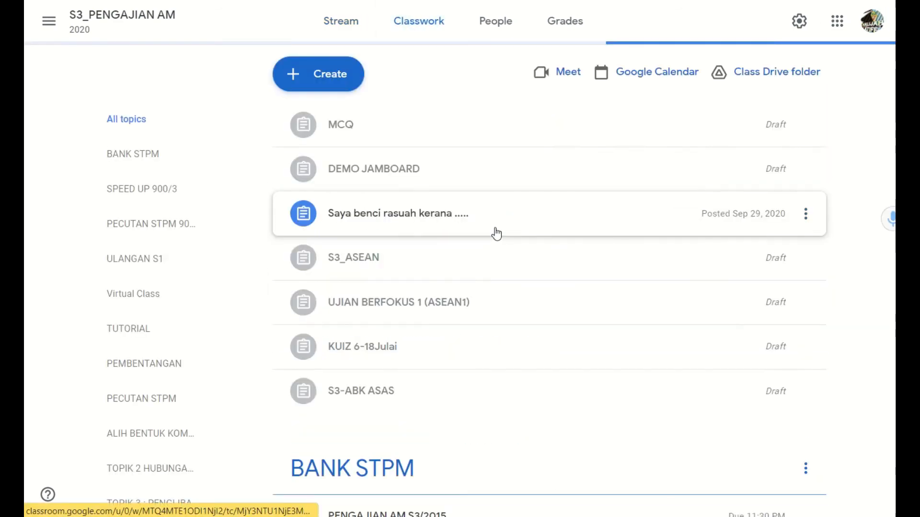
scroll(495, 233, down, 10)
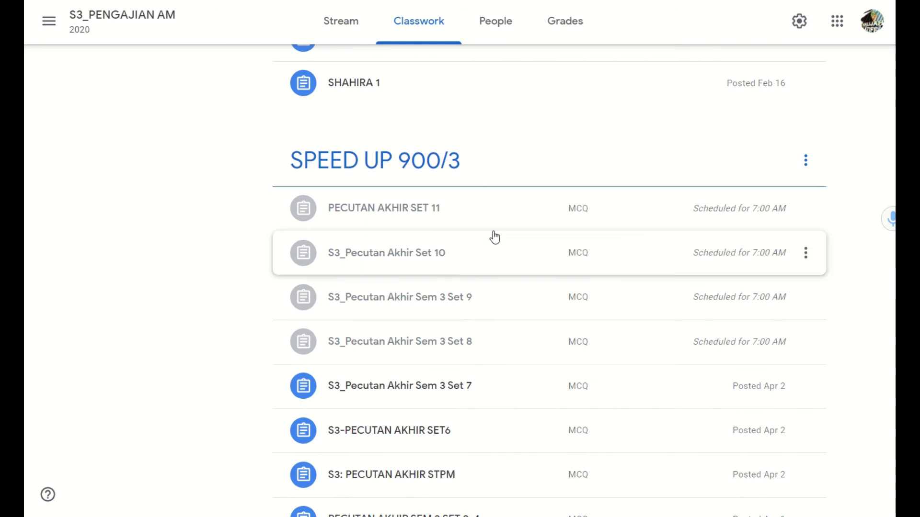
scroll(495, 237, up, 2)
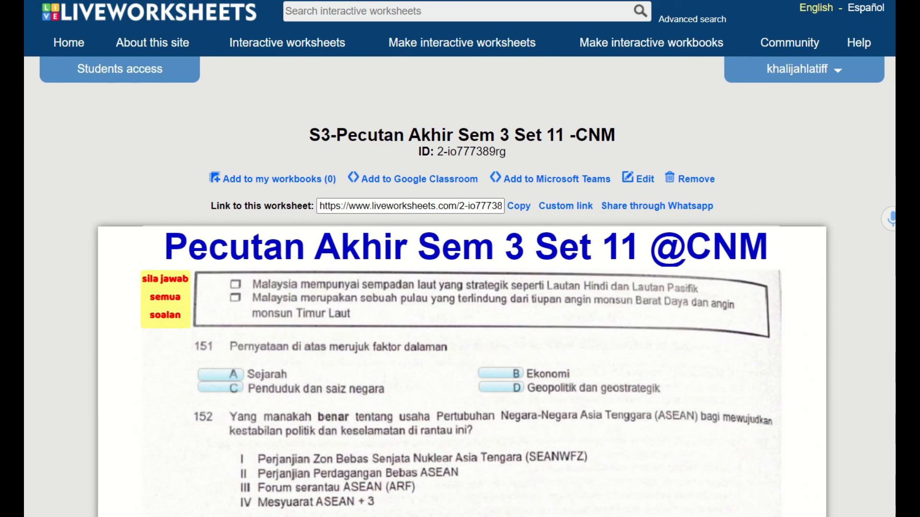
key(ctrl+Tab)
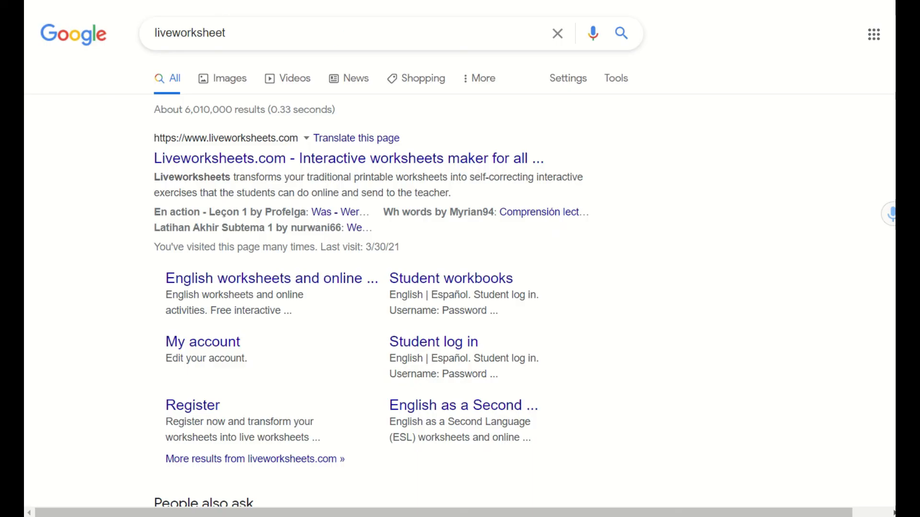